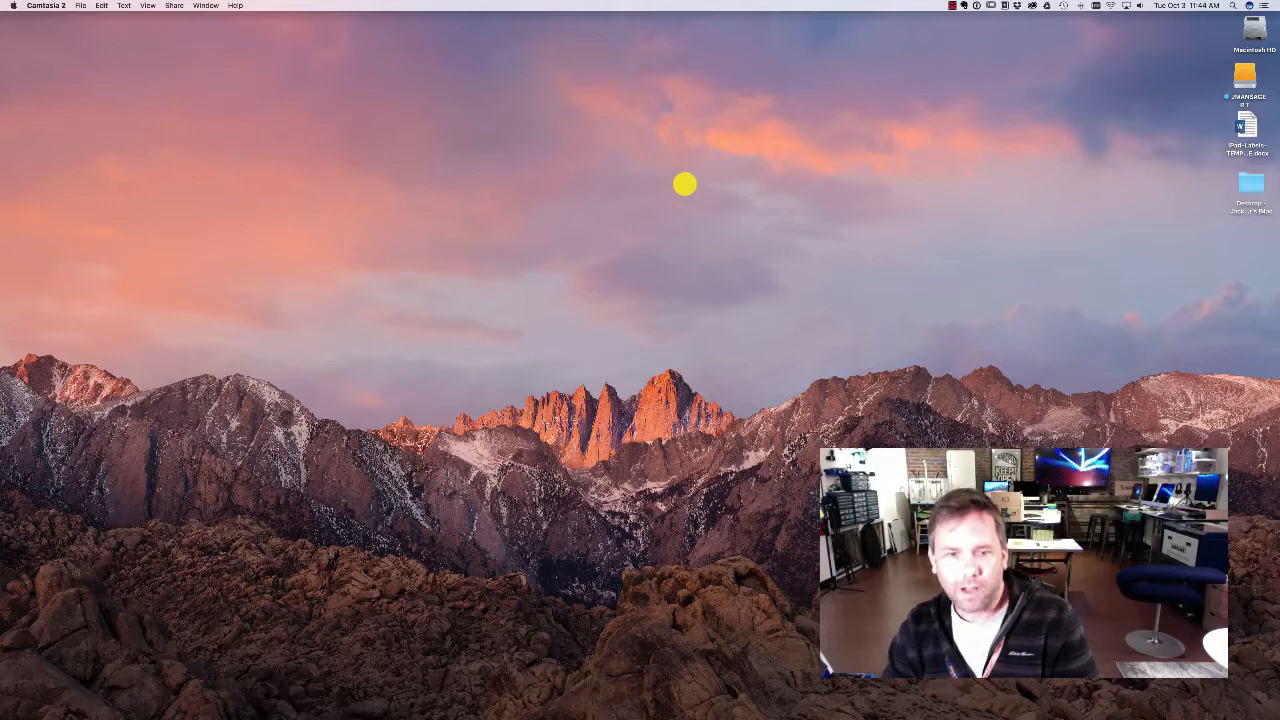
# Step: Launch Adobe Illustrator and start a new document named Protractor
pyautogui.moveTo(669, 715)
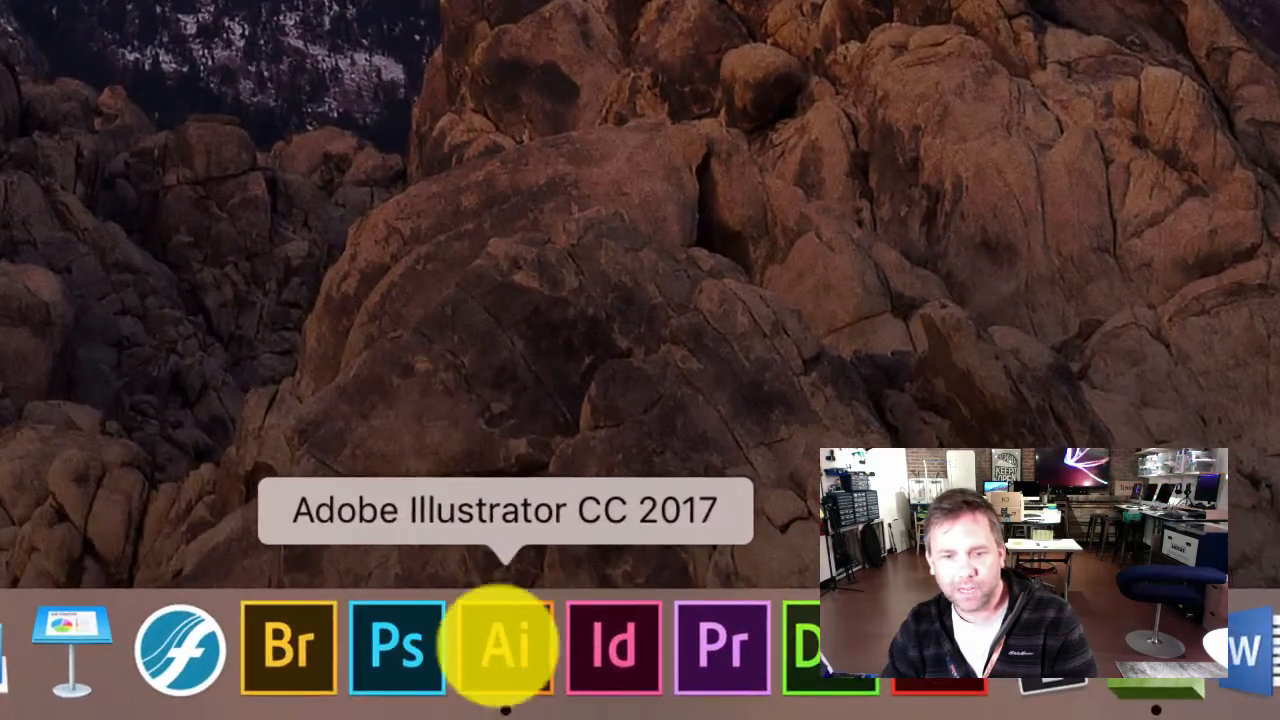
pyautogui.click(505, 645)
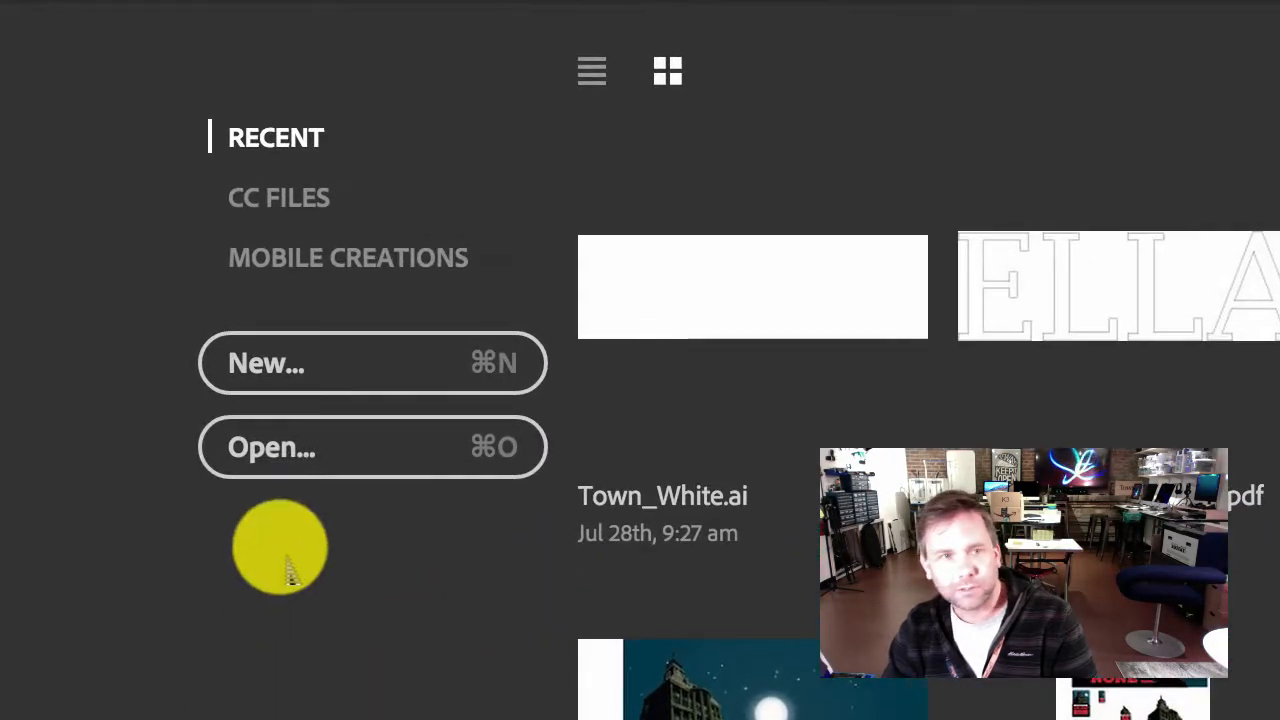
pyautogui.click(313, 364)
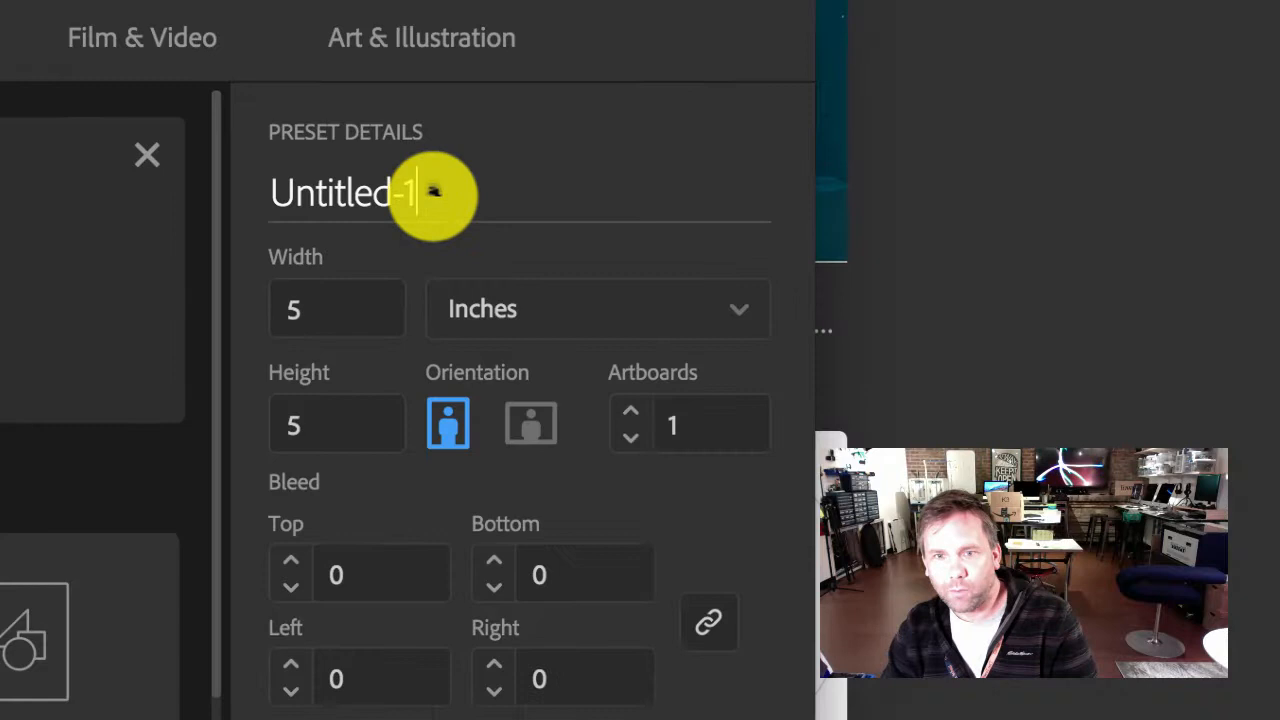
pyautogui.moveTo(320, 155); pyautogui.dragTo(143, 157)
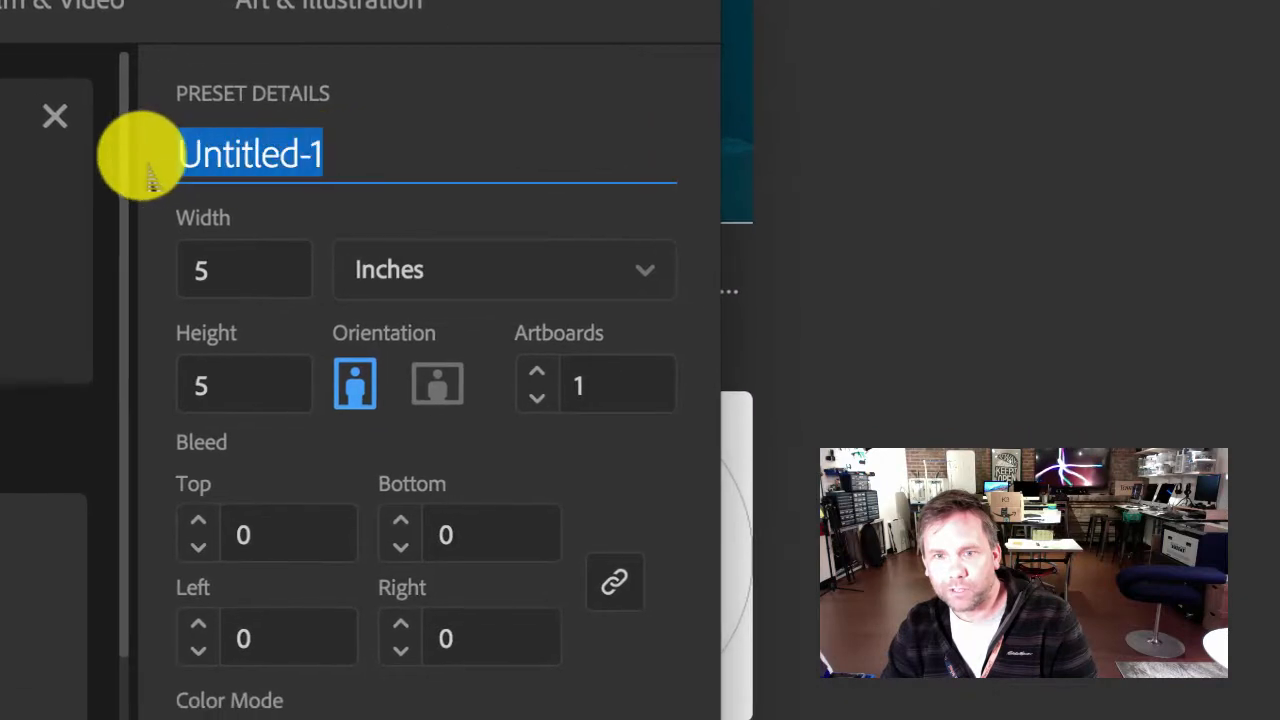
pyautogui.write('Protractor')
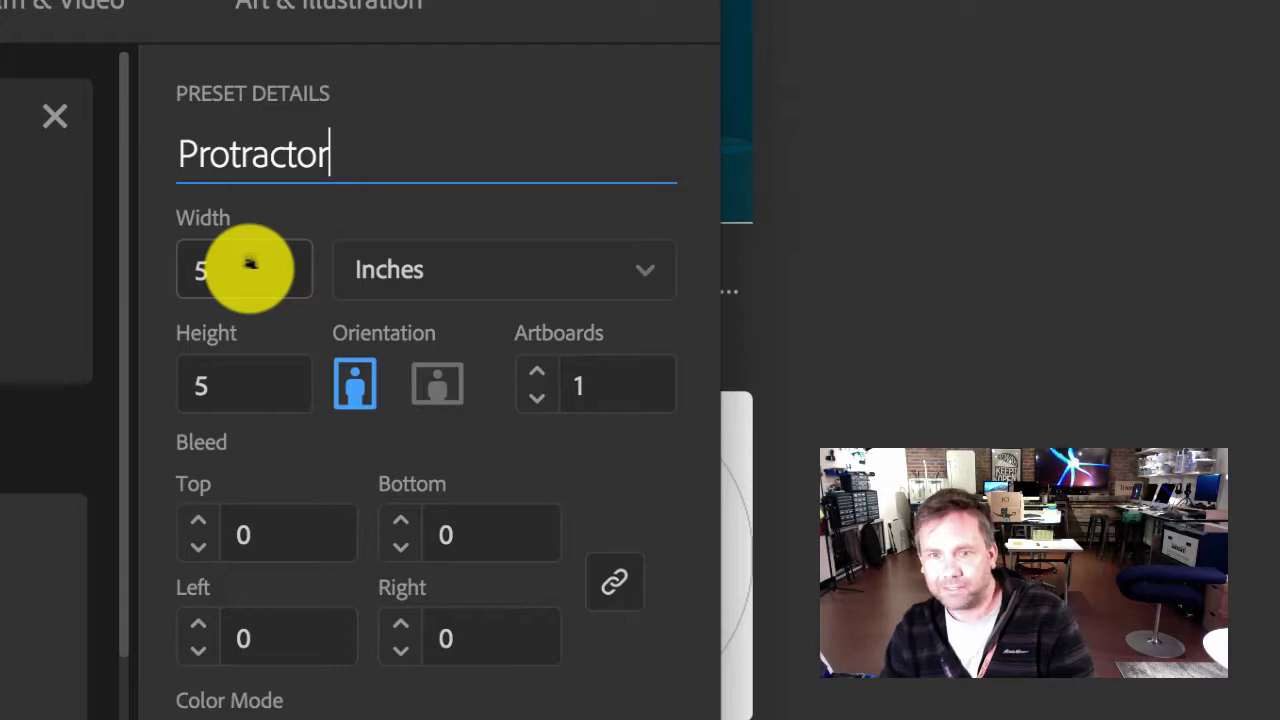
# Step: Set the document's width to 8 and its height to 4 with inches as the unit, and create it
pyautogui.click(195, 280)
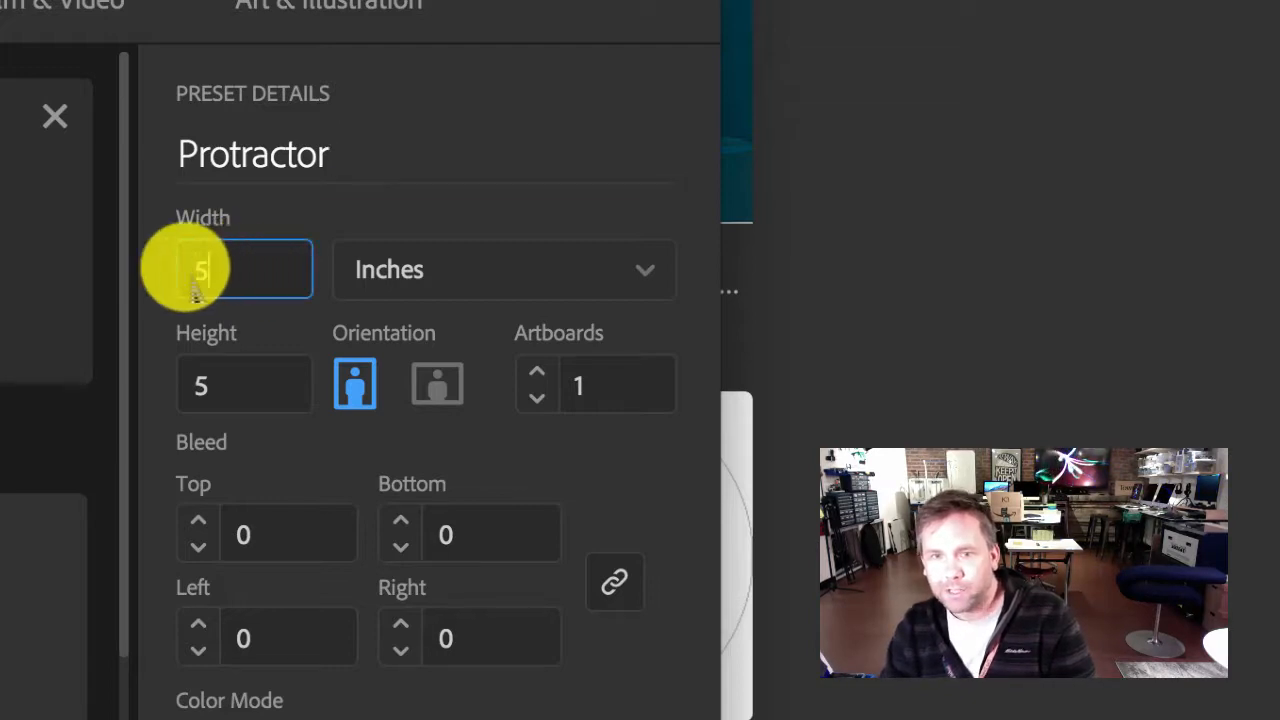
pyautogui.moveTo(196, 279); pyautogui.dragTo(146, 277)
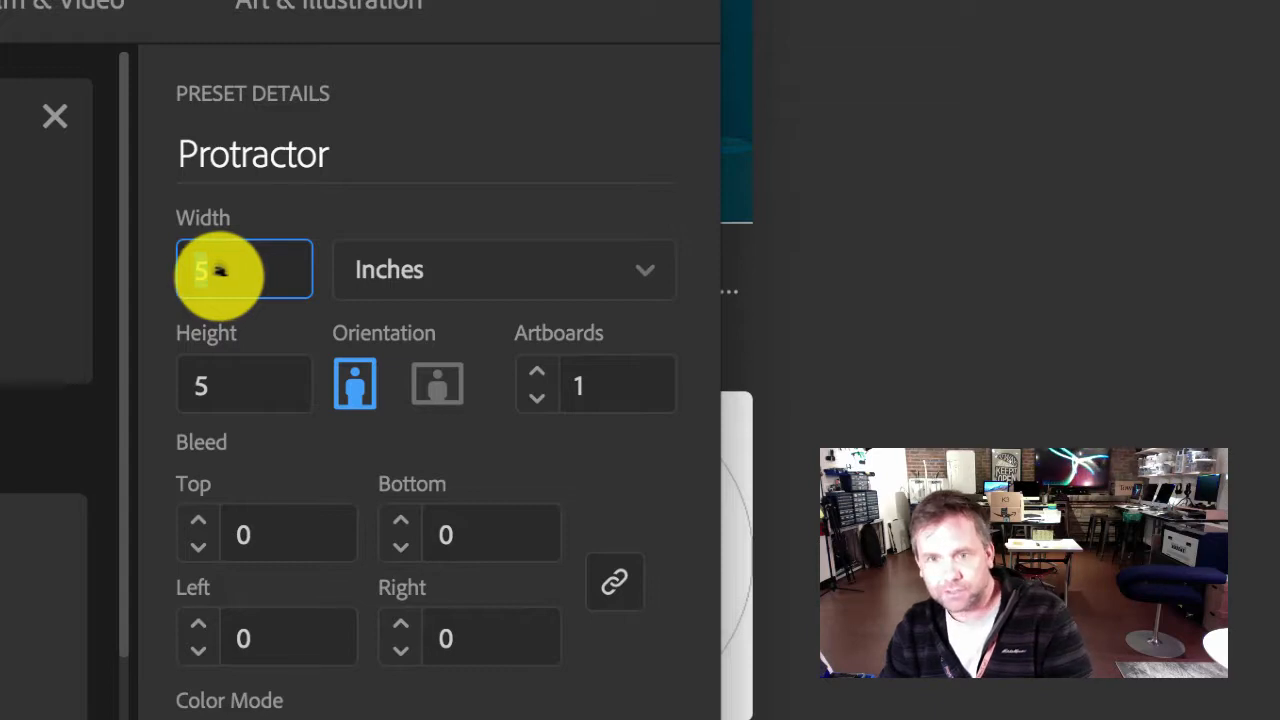
pyautogui.moveTo(214, 380); pyautogui.dragTo(170, 410)
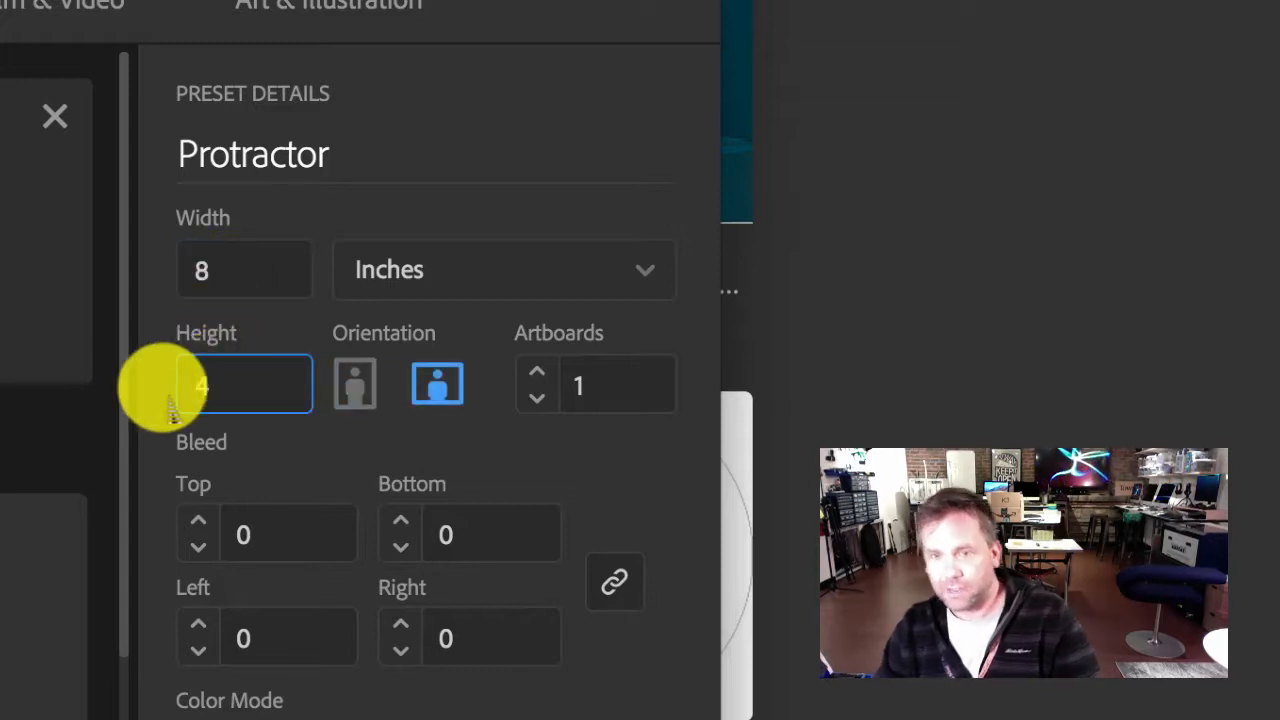
pyautogui.click(229, 262)
pyautogui.click(223, 371)
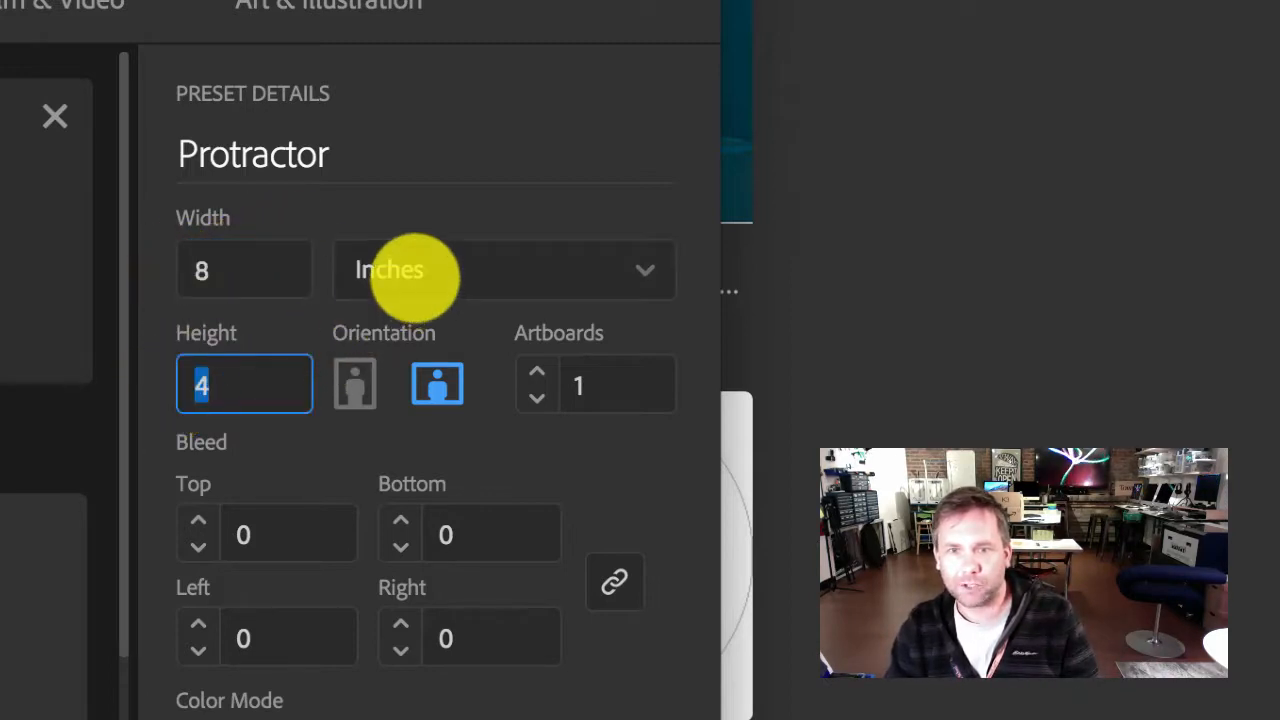
pyautogui.click(414, 274)
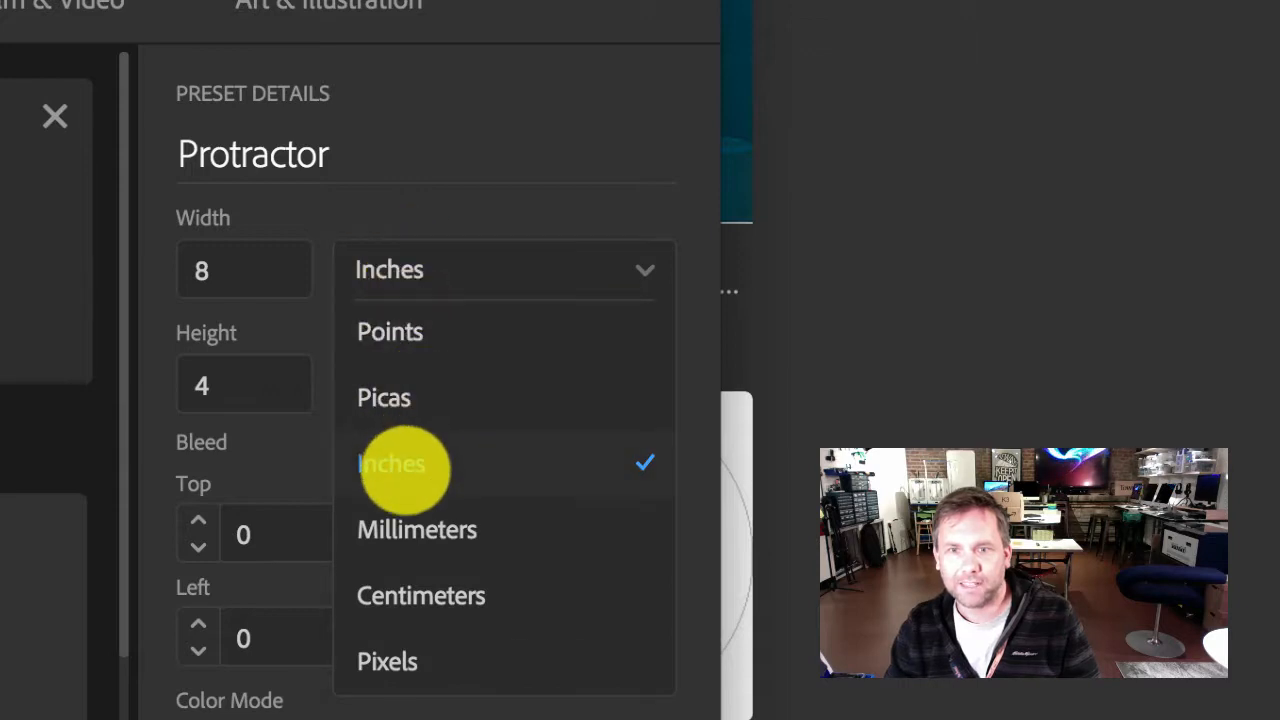
pyautogui.click(404, 468)
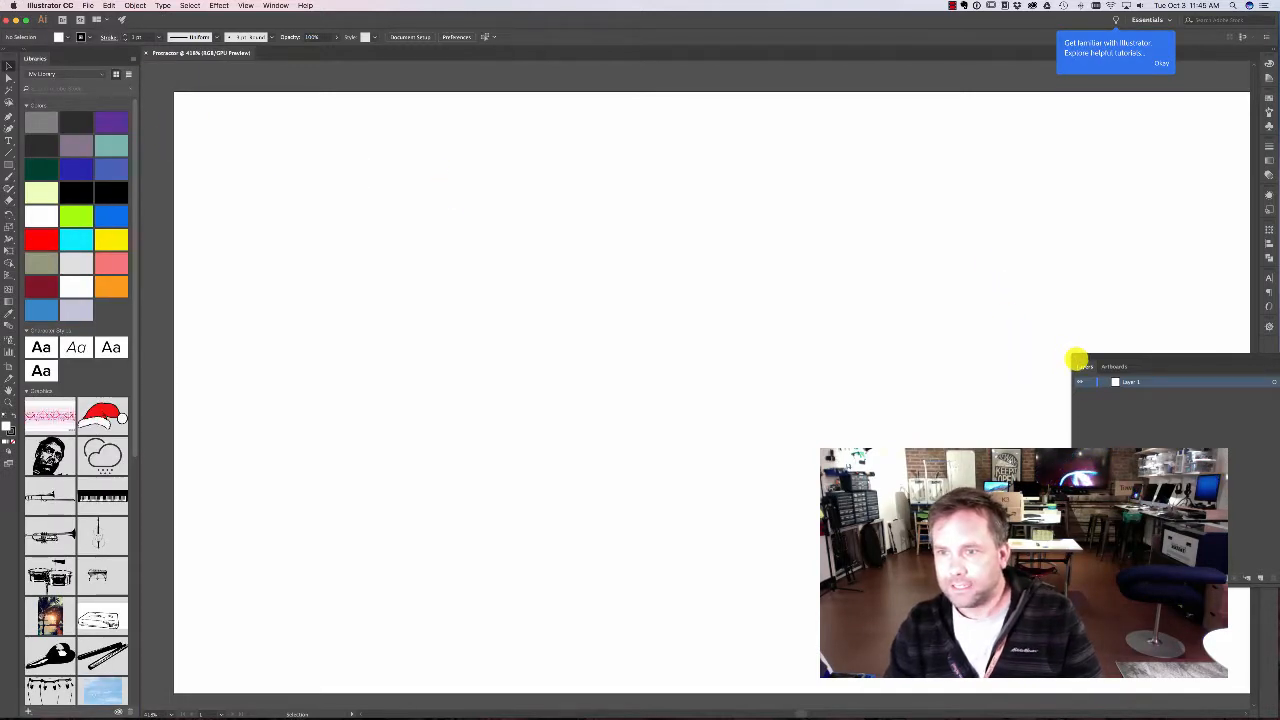
# Step: Close the floating Layers panel and adjust the view so the whole blank artboard can be examined
pyautogui.click(1076, 360)
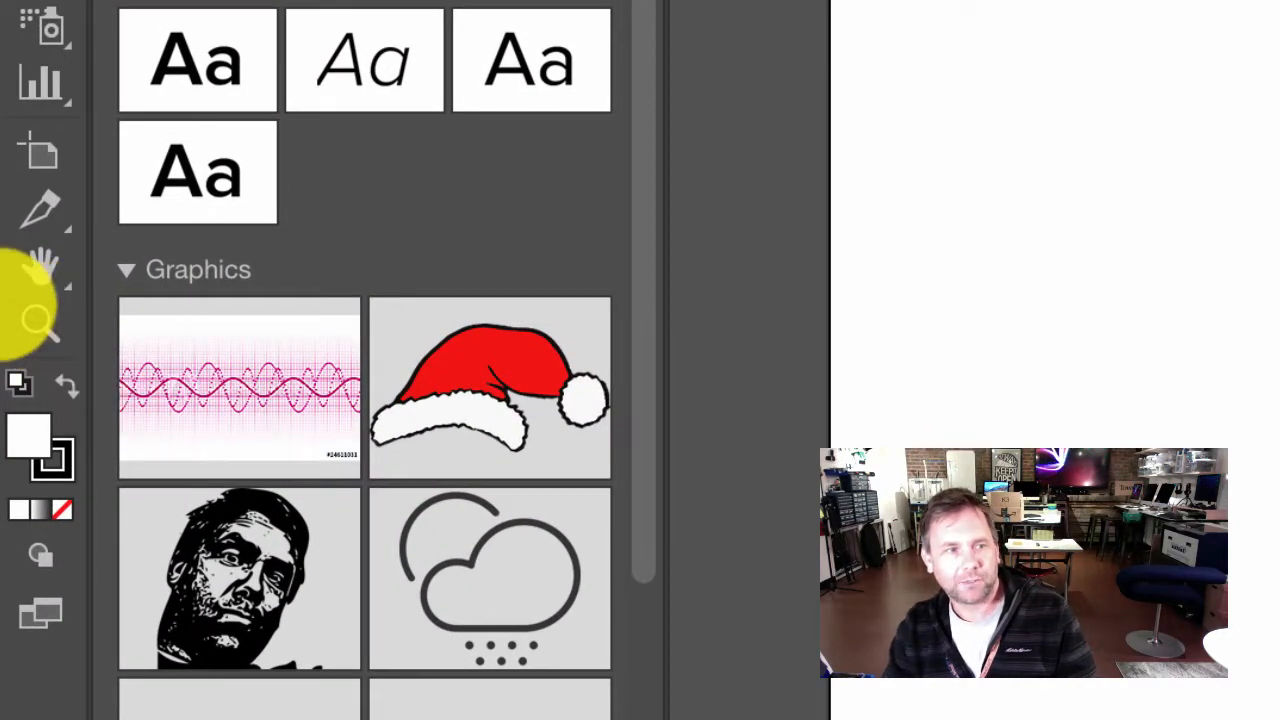
pyautogui.click(40, 322)
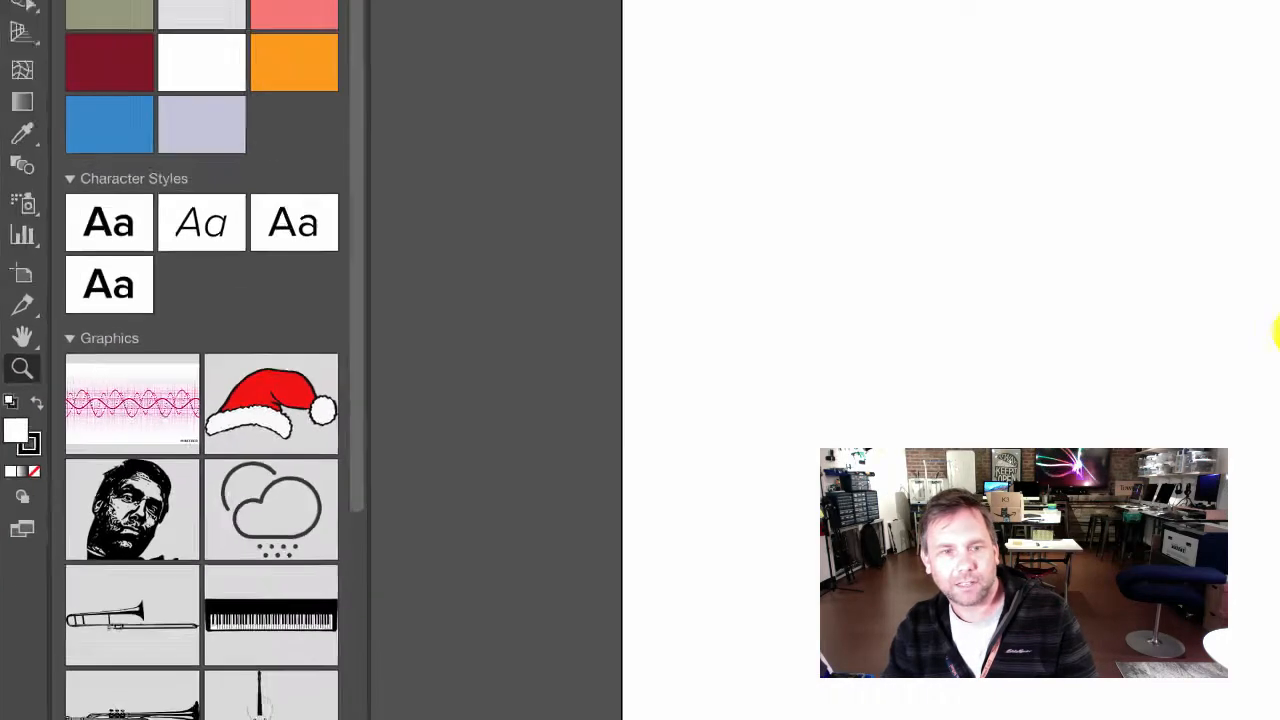
pyautogui.click(494, 391)
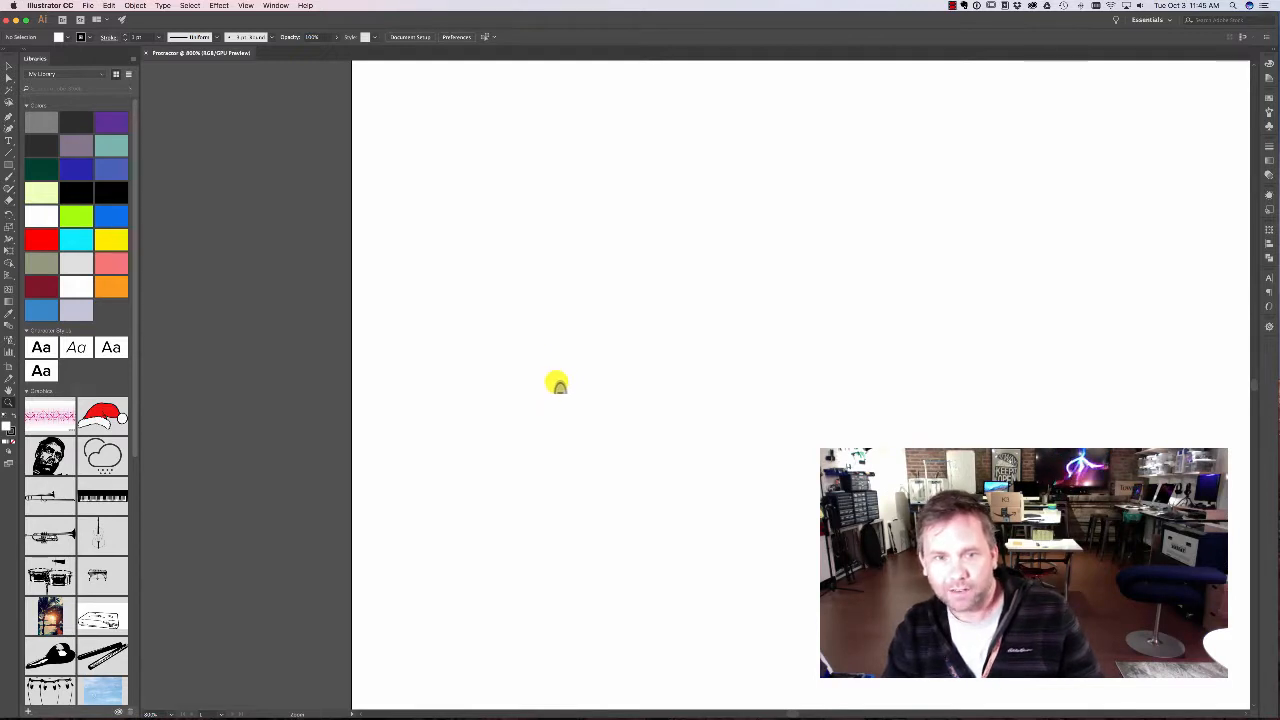
pyautogui.keyDown('alt'); pyautogui.click(557, 385); pyautogui.keyUp('alt')
pyautogui.keyDown('alt'); pyautogui.click(659, 390); pyautogui.keyUp('alt')
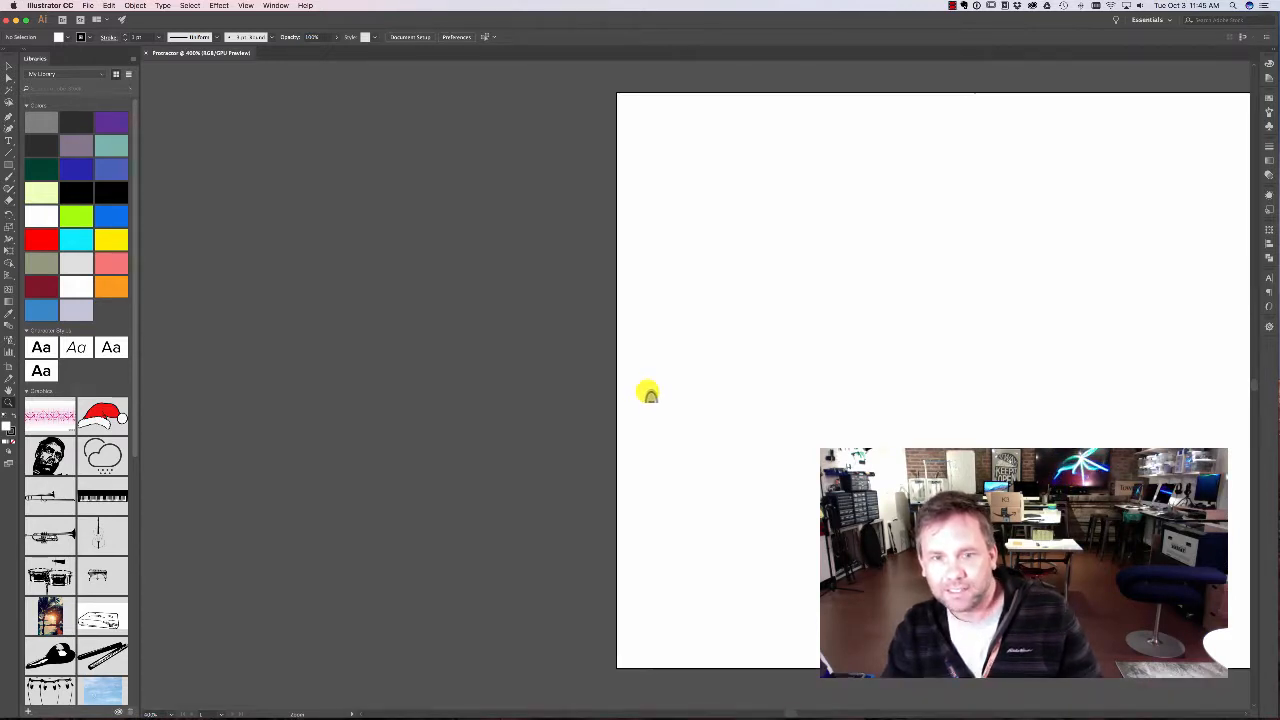
pyautogui.keyDown('alt'); pyautogui.click(828, 395); pyautogui.keyUp('alt')
pyautogui.keyDown('alt'); pyautogui.click(828, 395); pyautogui.keyUp('alt')
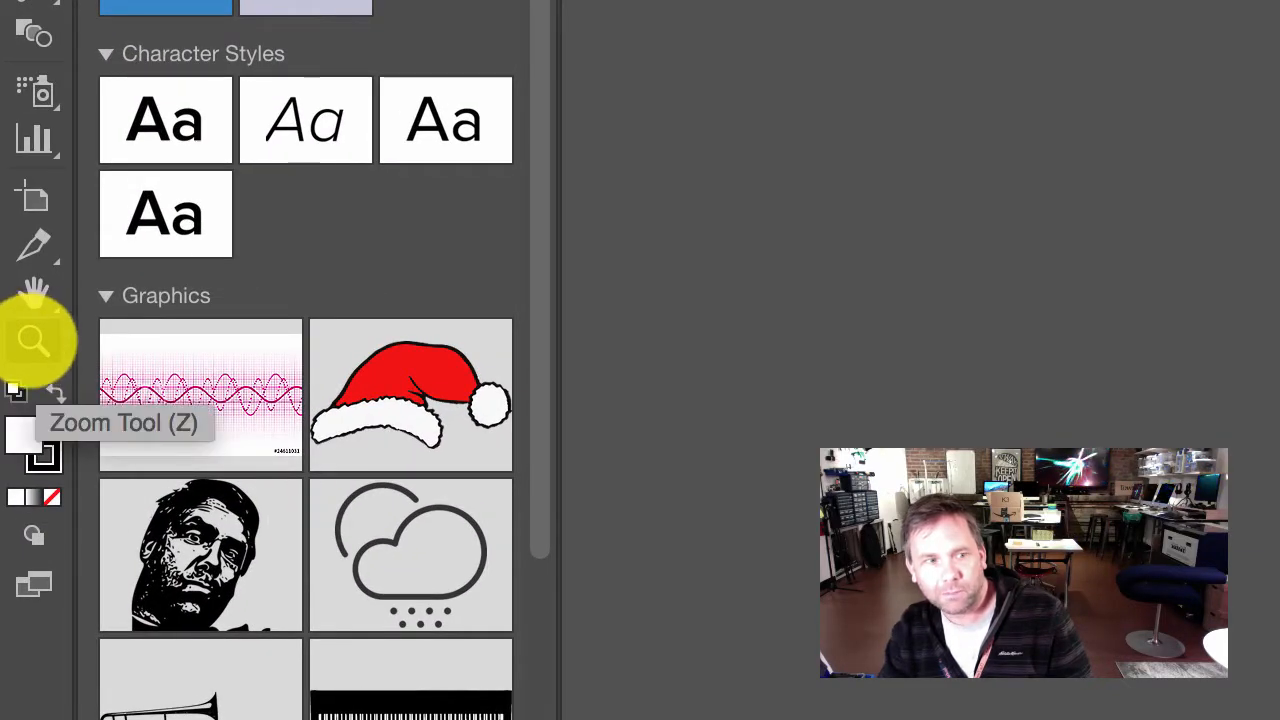
pyautogui.click(33, 290)
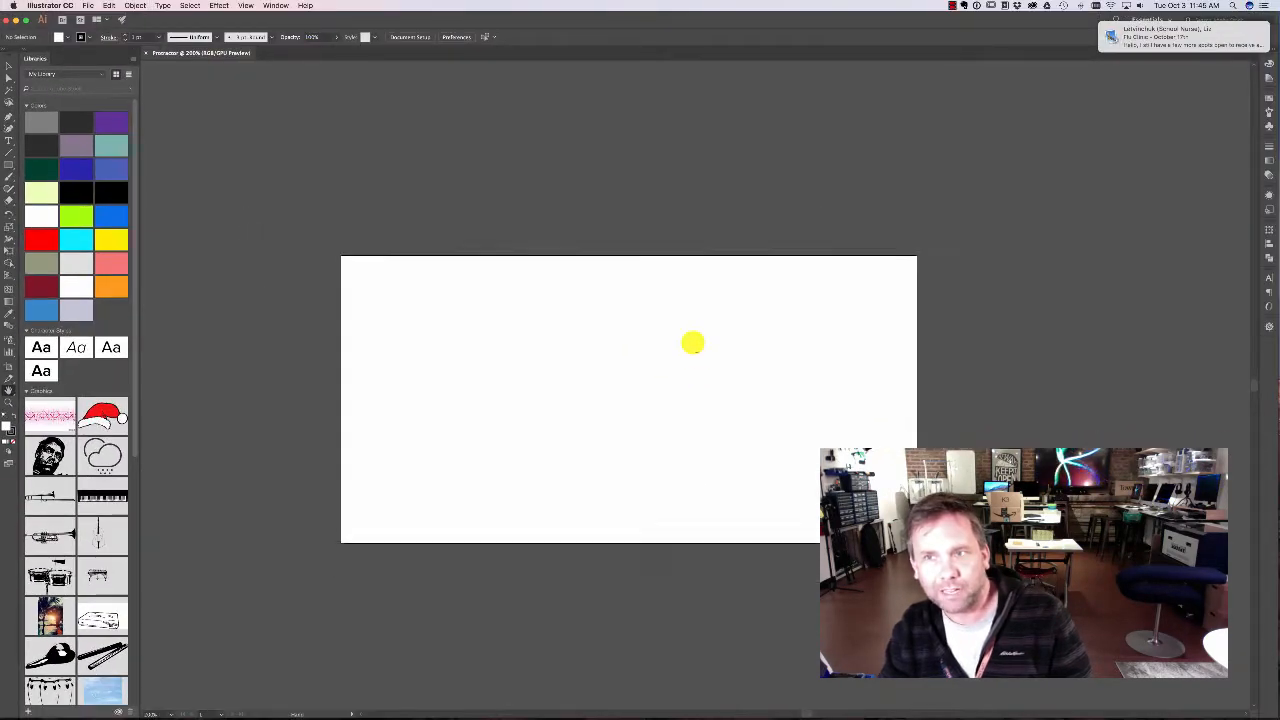
pyautogui.moveTo(693, 343); pyautogui.dragTo(586, 254)
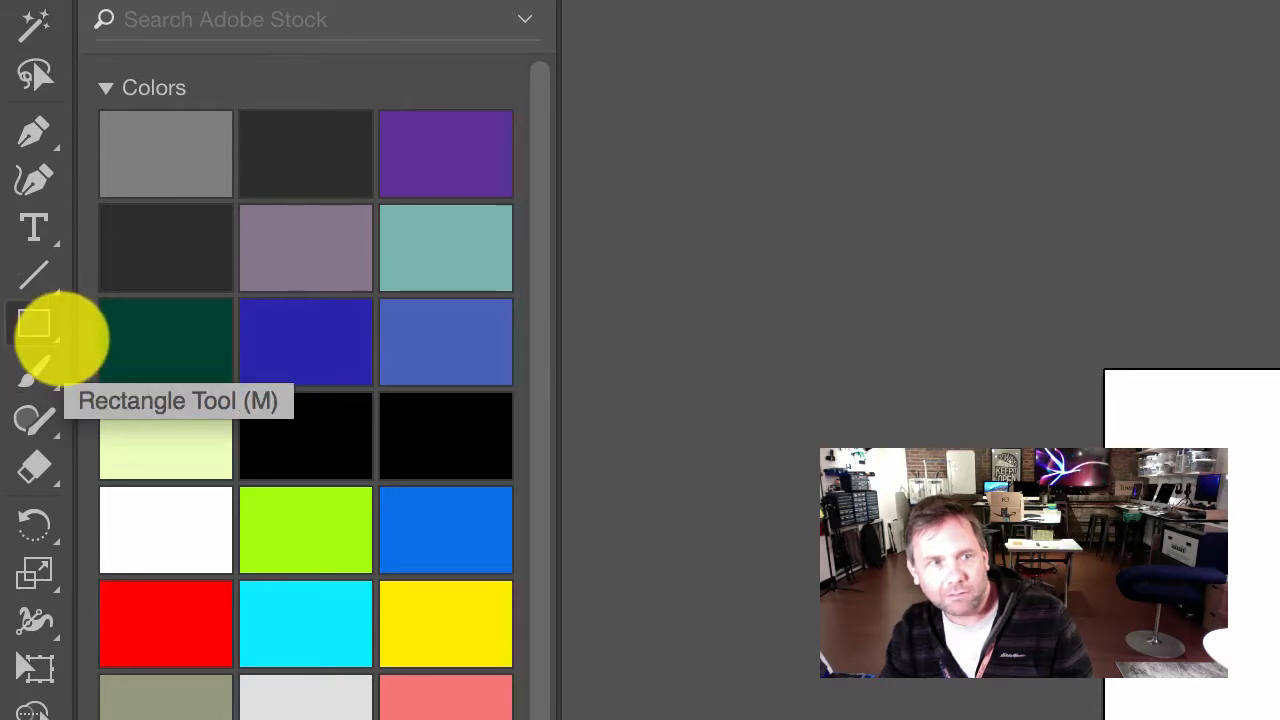
# Step: Draw a circle with the Ellipse tool on the left part of the artboard
pyautogui.click(36, 324)
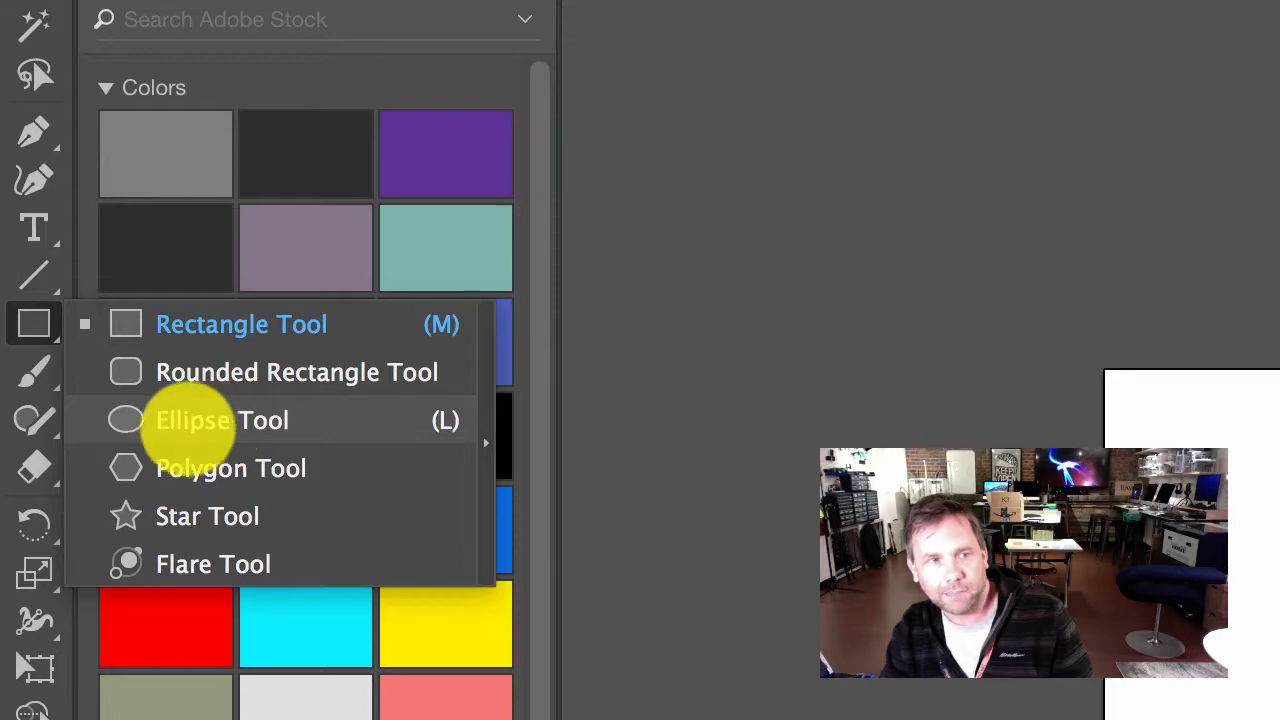
pyautogui.click(165, 425)
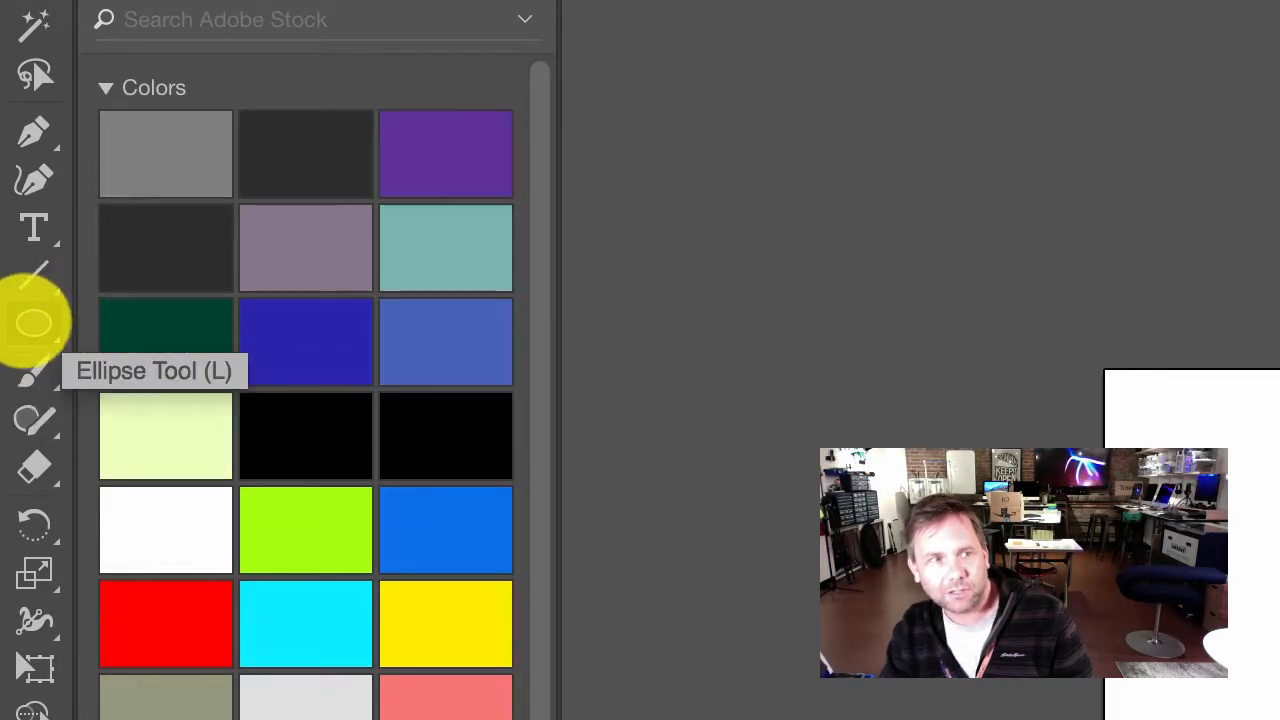
pyautogui.click(34, 322)
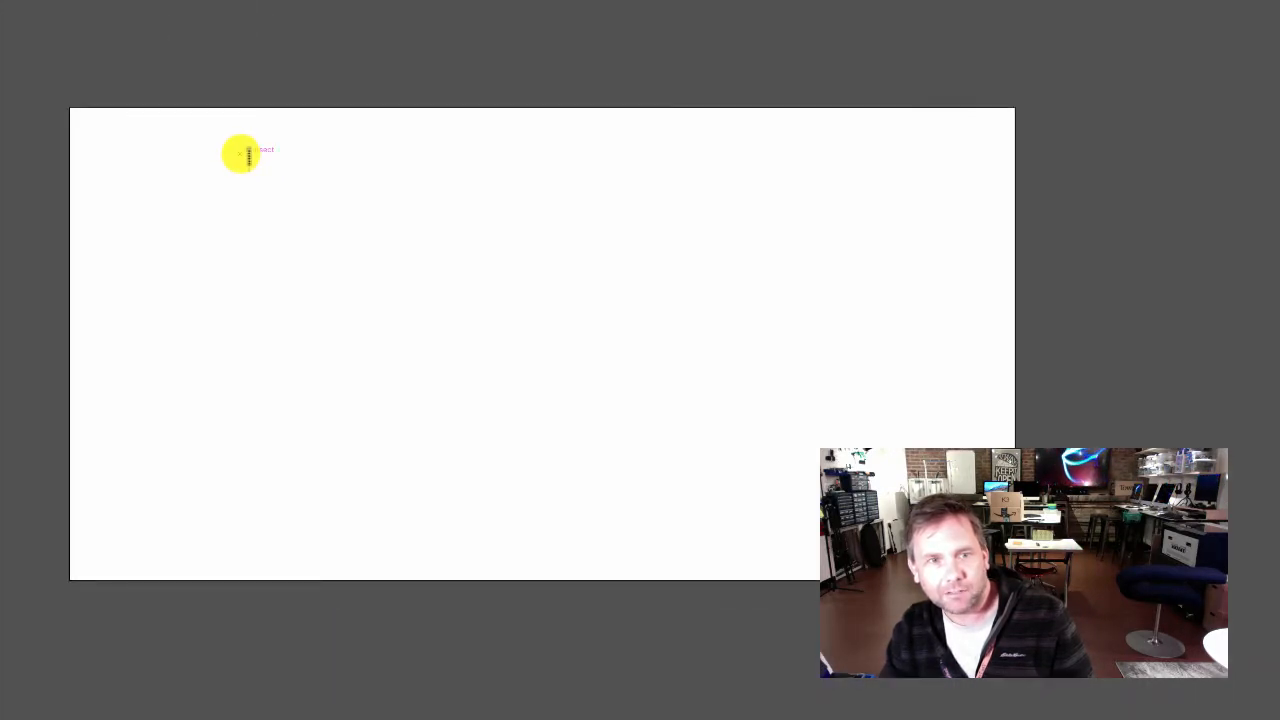
pyautogui.moveTo(241, 153); pyautogui.dragTo(588, 485)
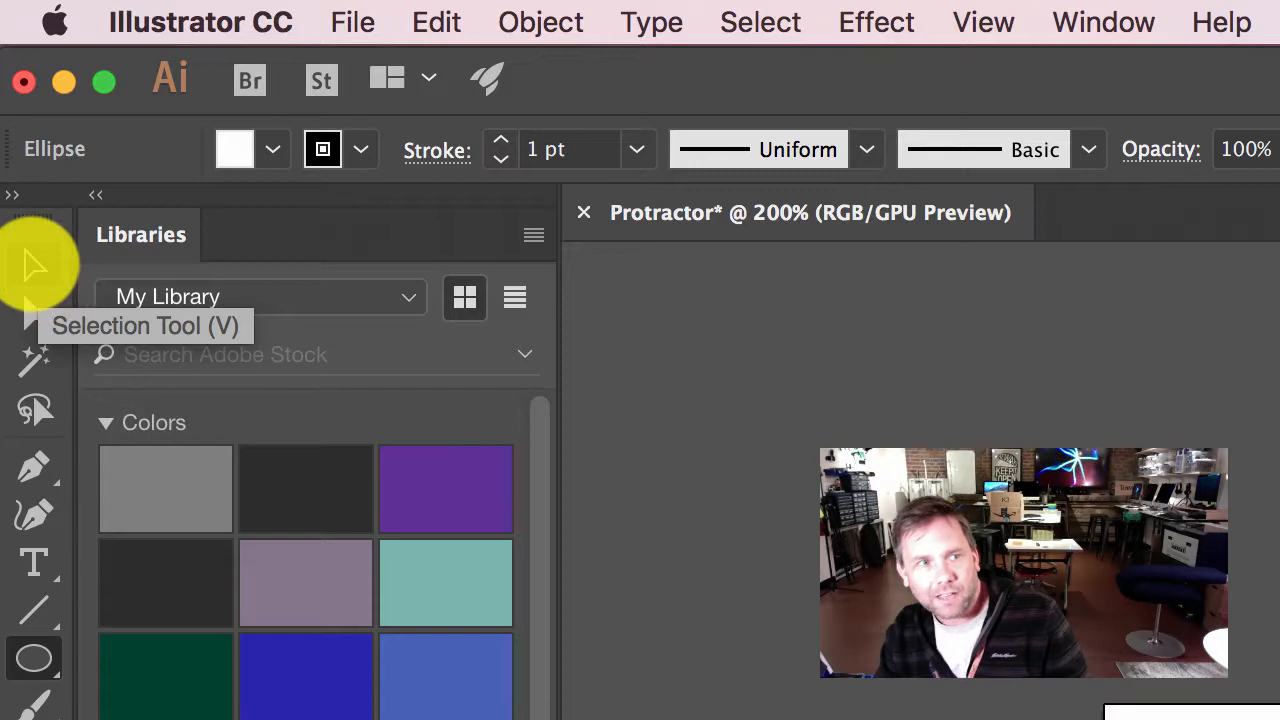
# Step: Select the circle, try a magenta fill on it, and set its fill to None
pyautogui.click(33, 264)
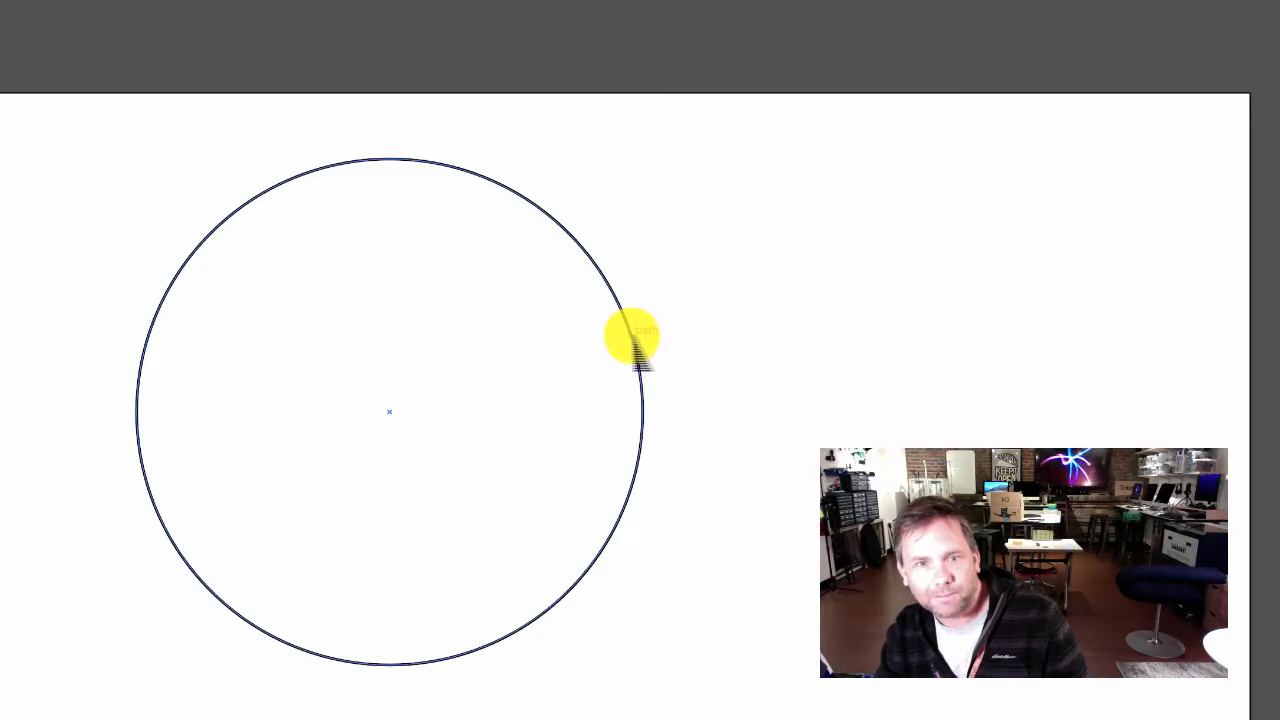
pyautogui.click(632, 338)
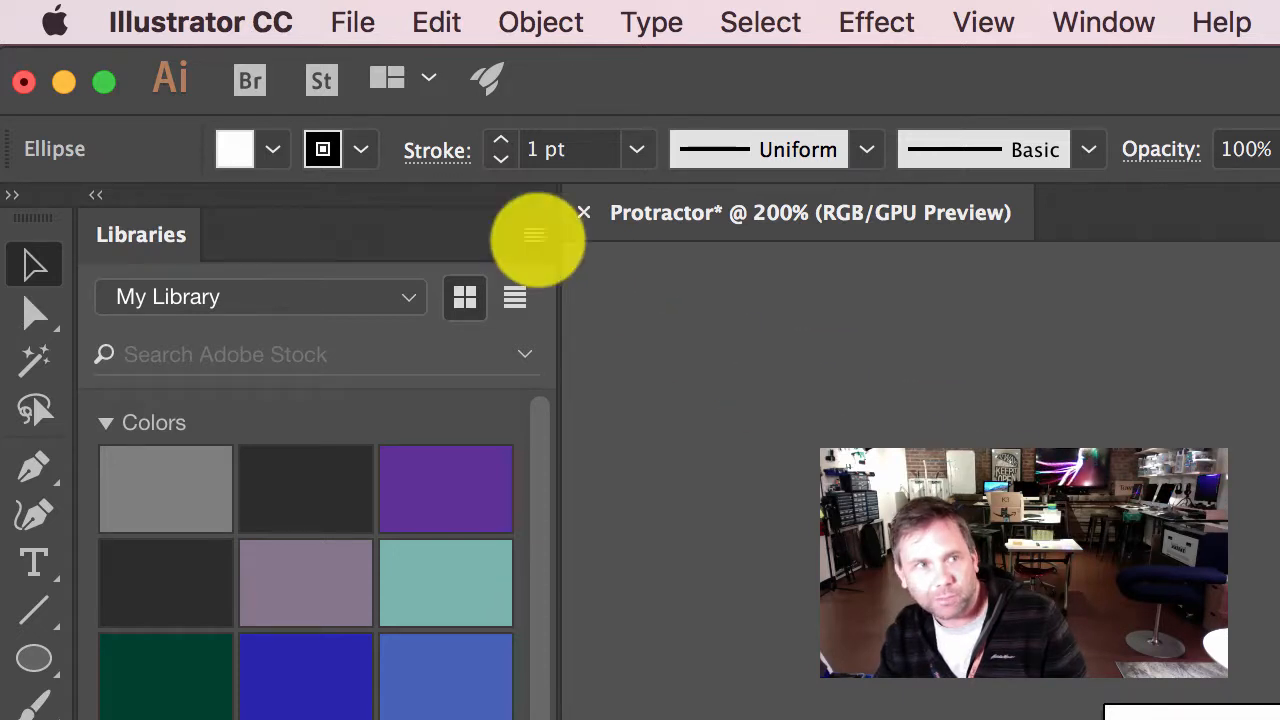
pyautogui.click(272, 150)
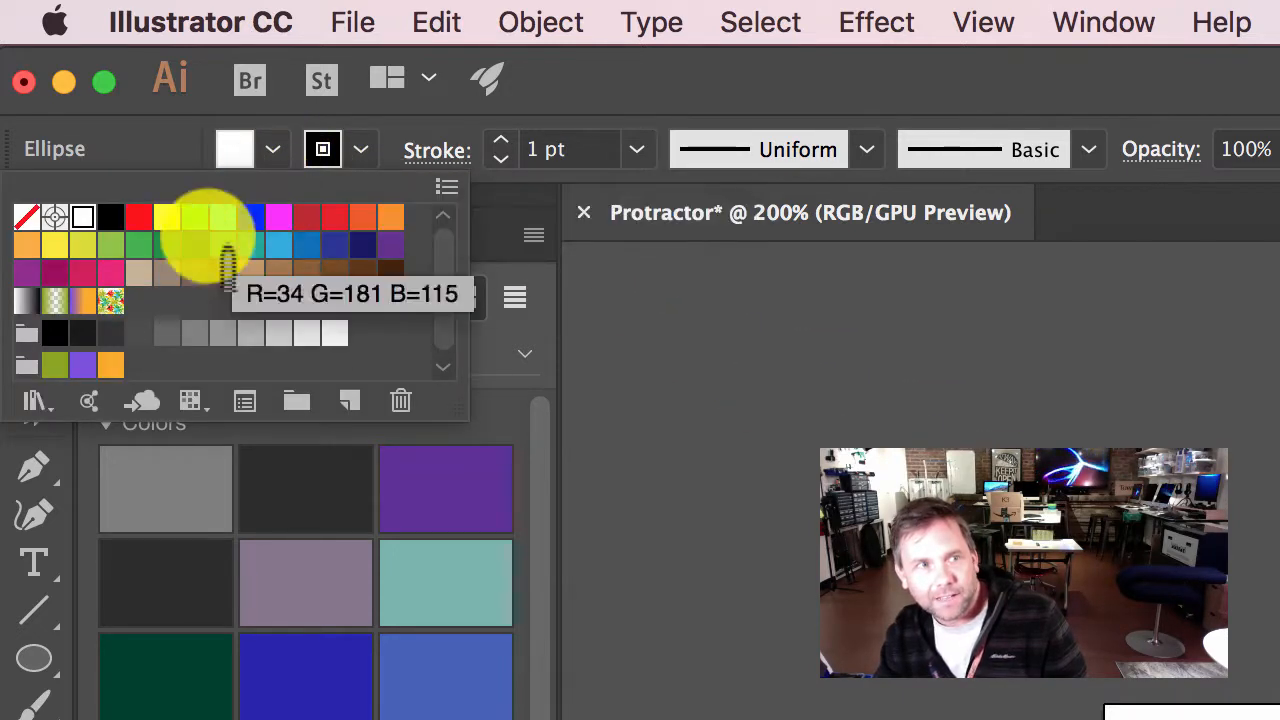
pyautogui.click(280, 215)
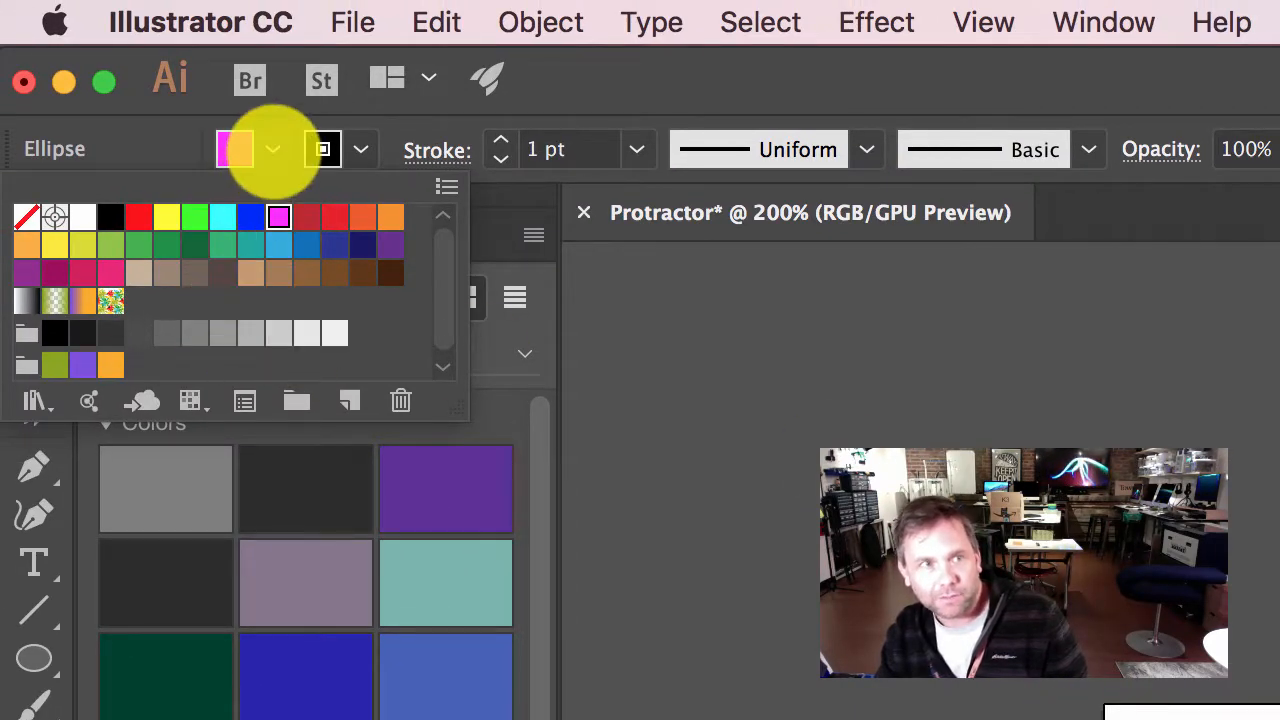
pyautogui.click(273, 151)
pyautogui.click(273, 151)
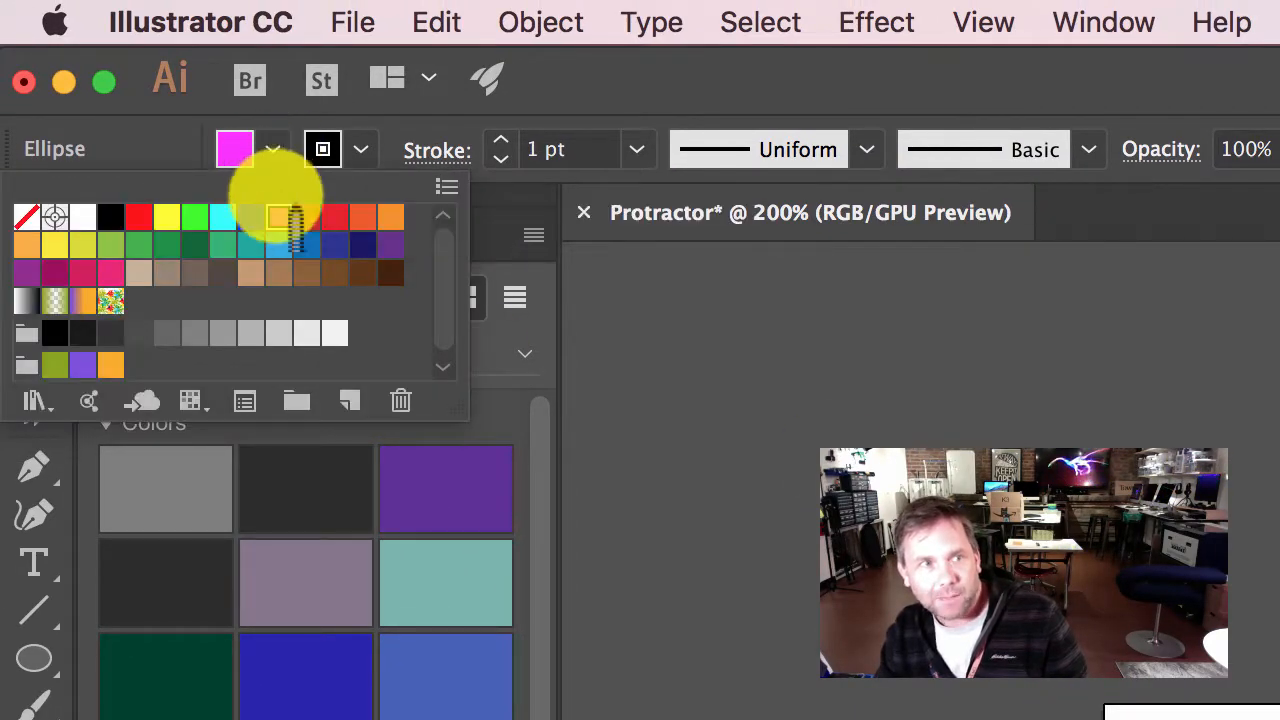
pyautogui.click(27, 216)
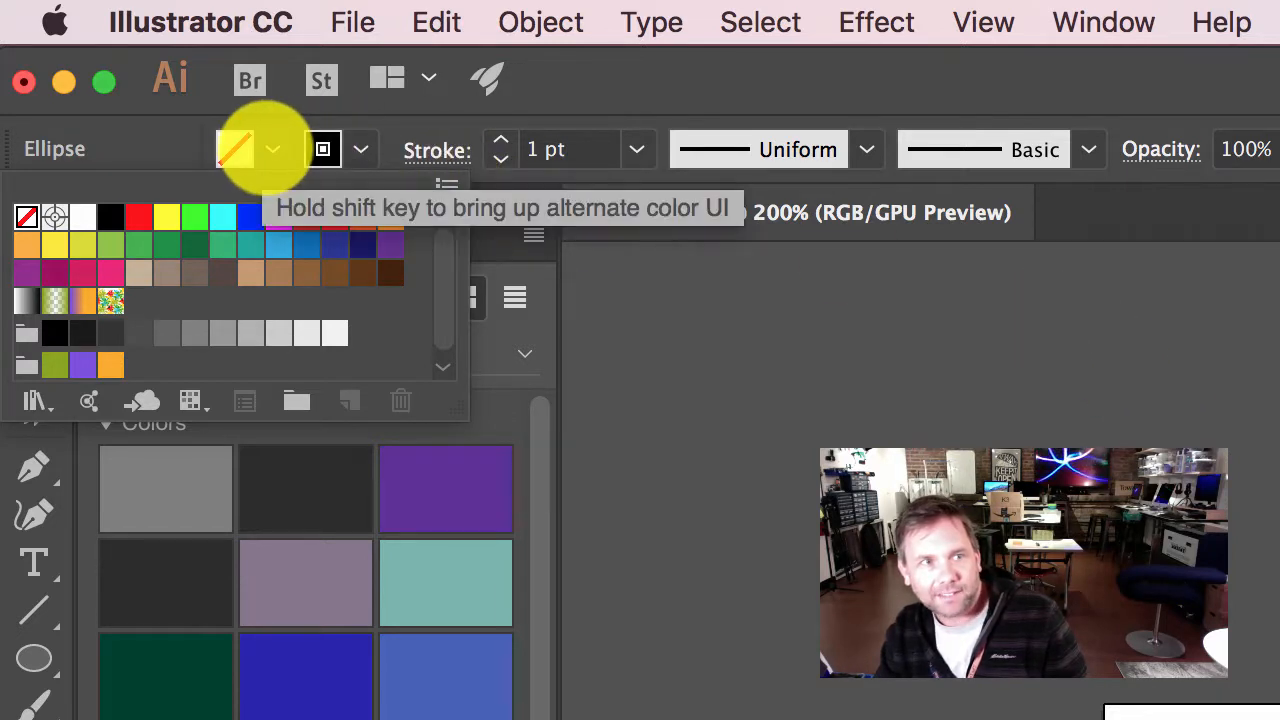
# Step: Set the circle's stroke color to None
pyautogui.click(360, 150)
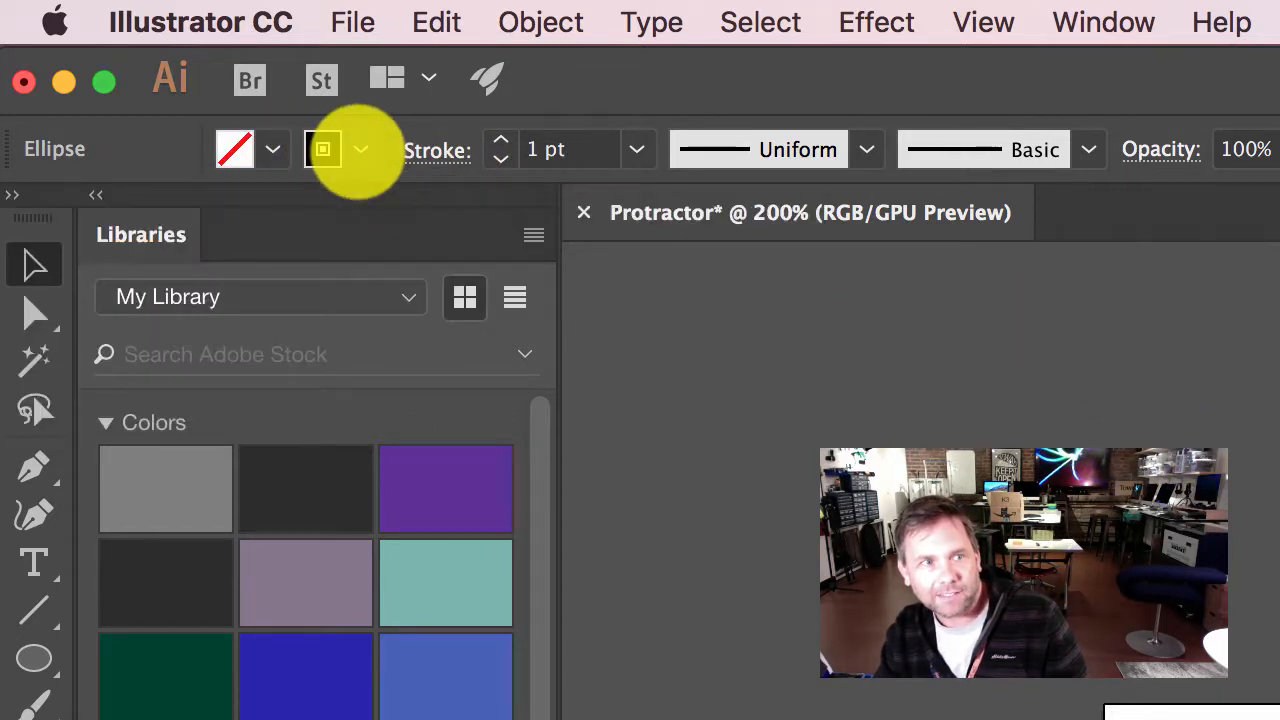
pyautogui.click(360, 150)
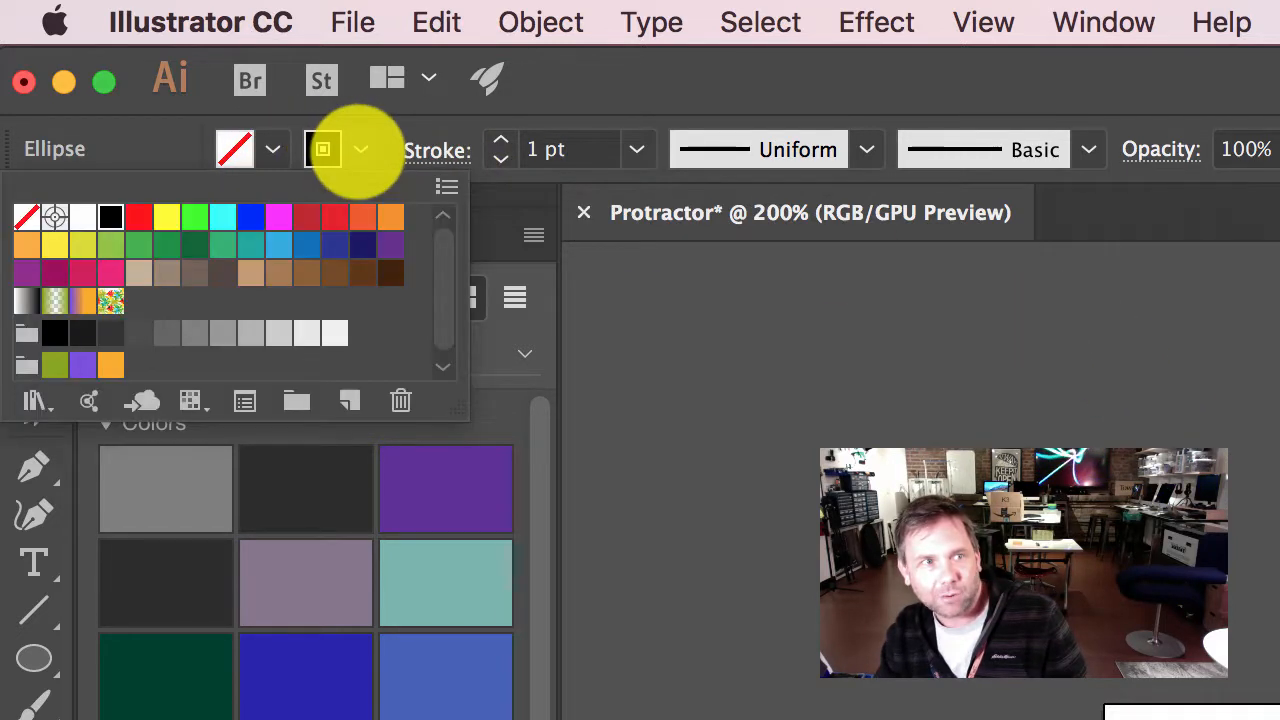
pyautogui.click(27, 217)
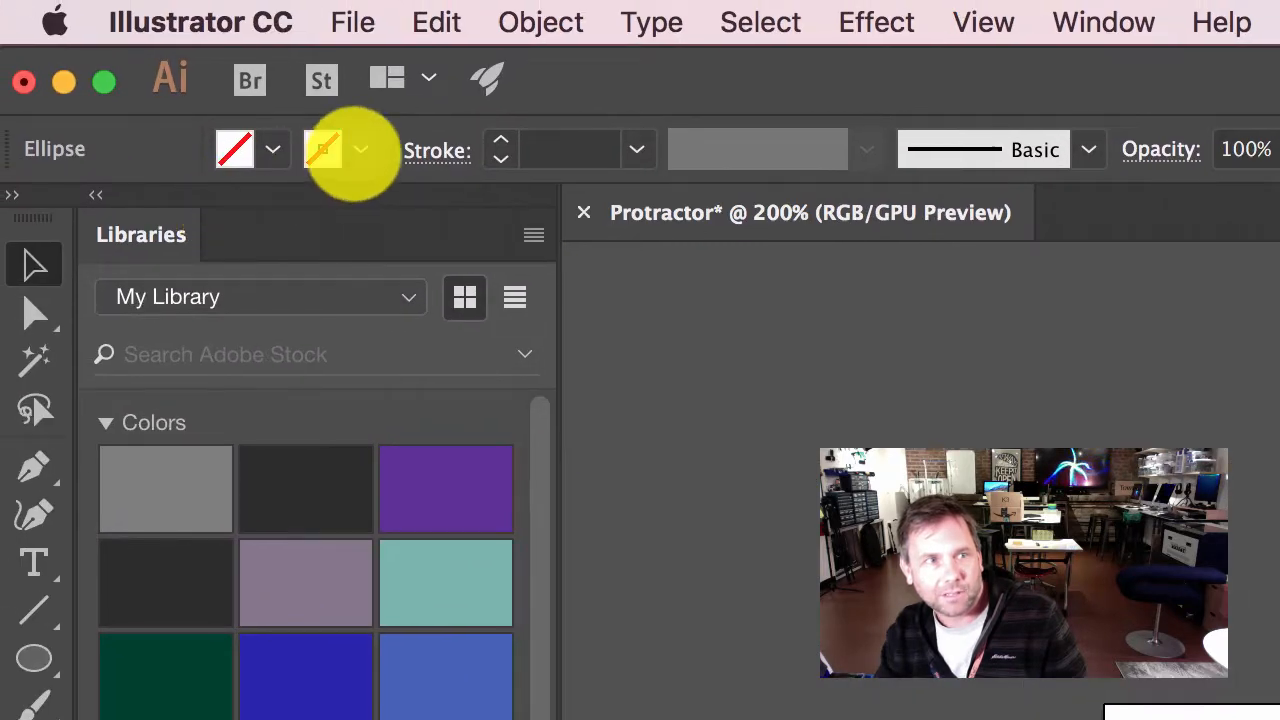
# Step: Set the circle's stroke color to black and deselect the circle
pyautogui.click(322, 149)
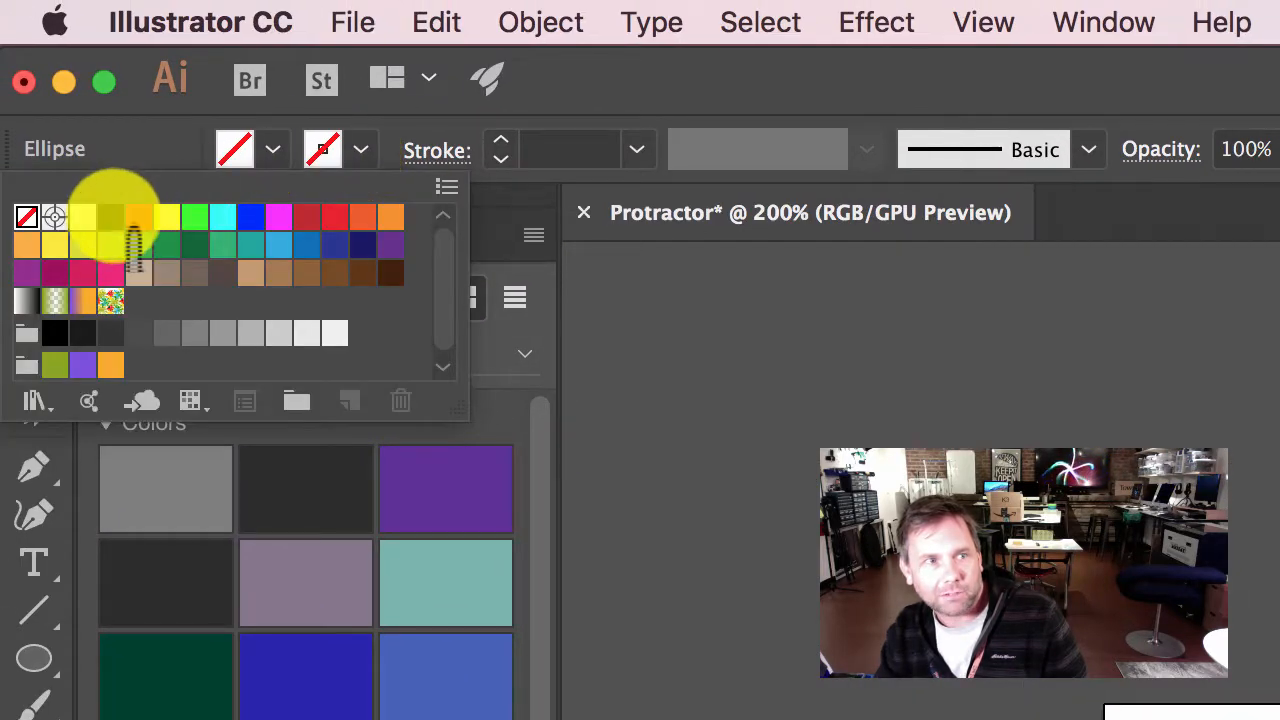
pyautogui.click(110, 216)
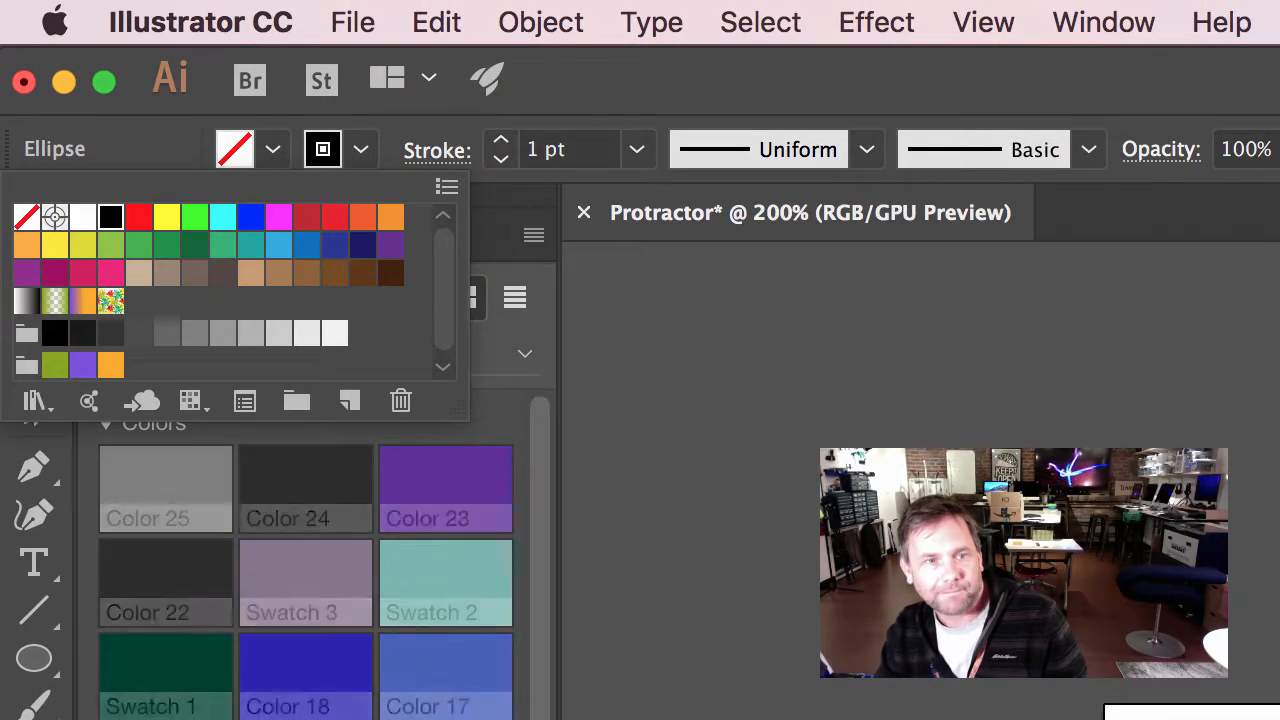
pyautogui.press('Escape')
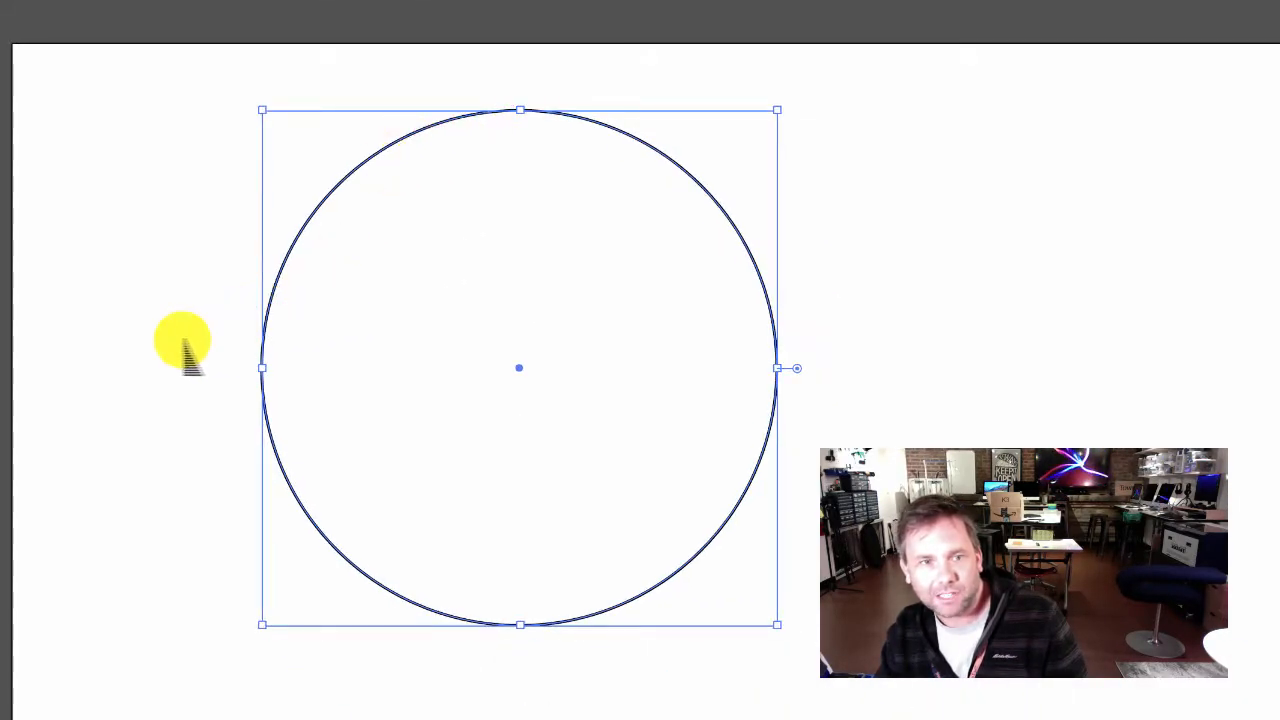
pyautogui.click(183, 342)
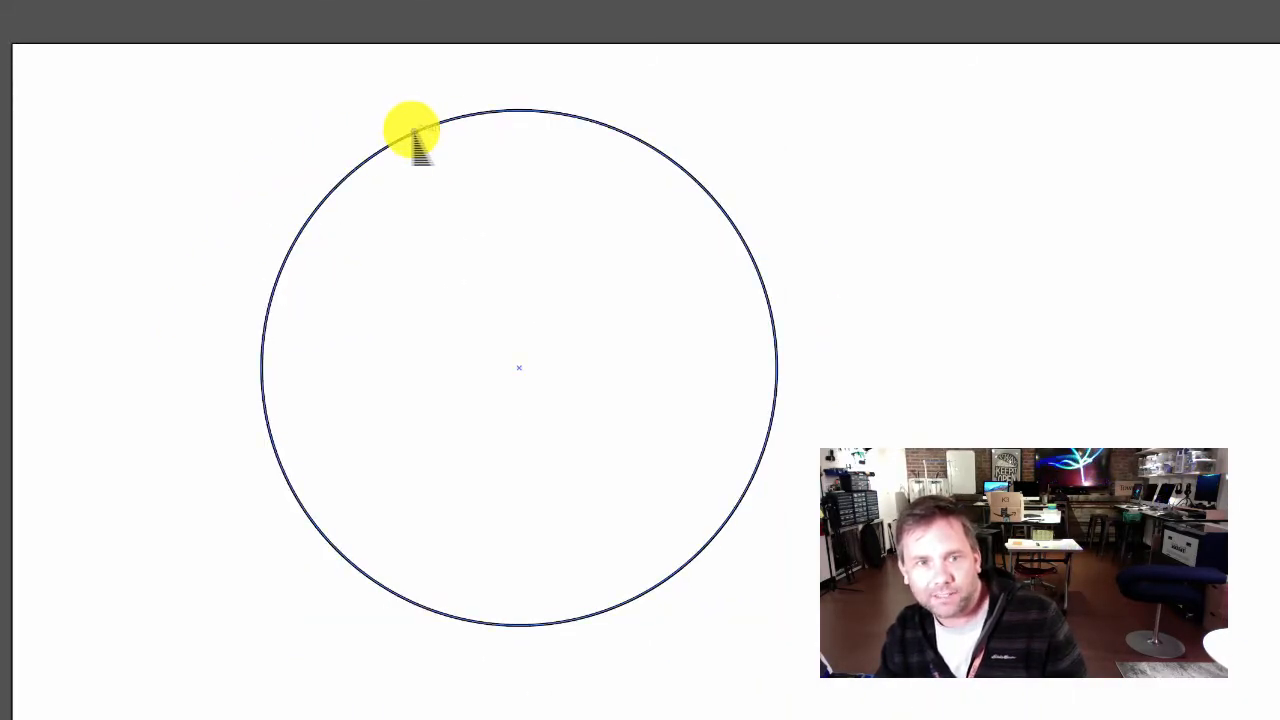
# Step: Move the circle toward the middle of the artboard and stretch its left side outward to form a wide ellipse
pyautogui.click(263, 326)
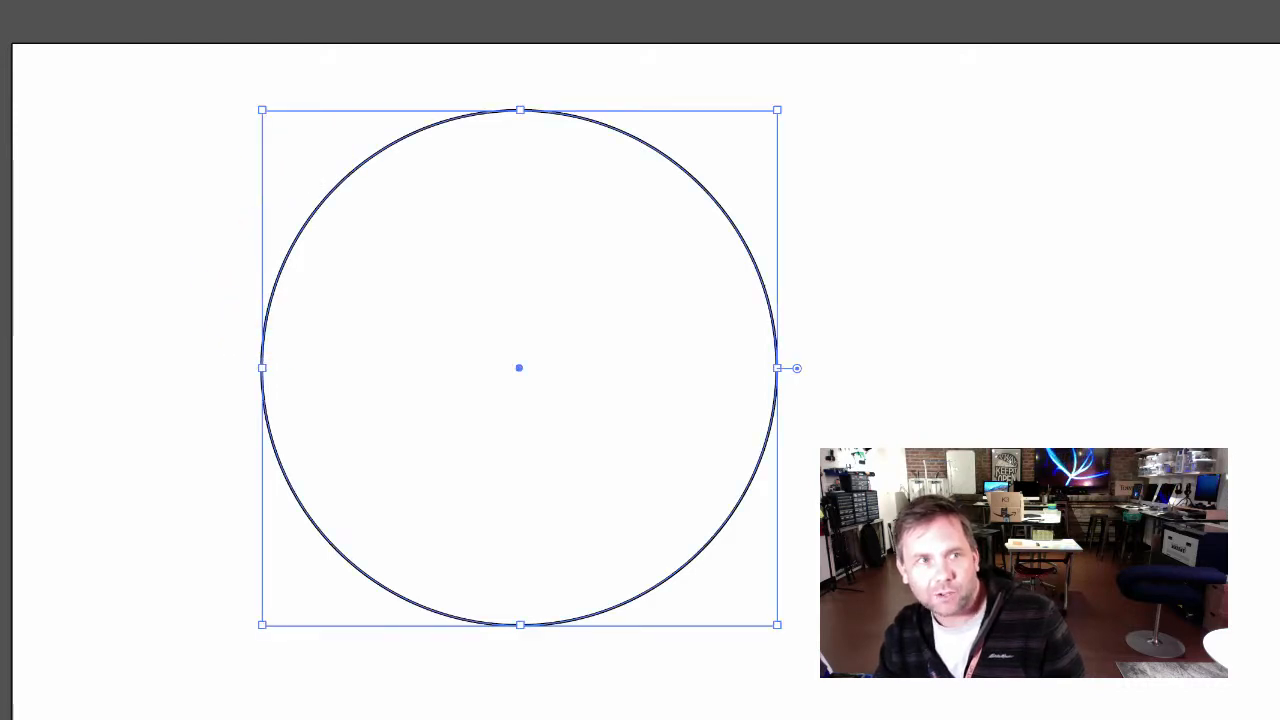
pyautogui.click(101, 195)
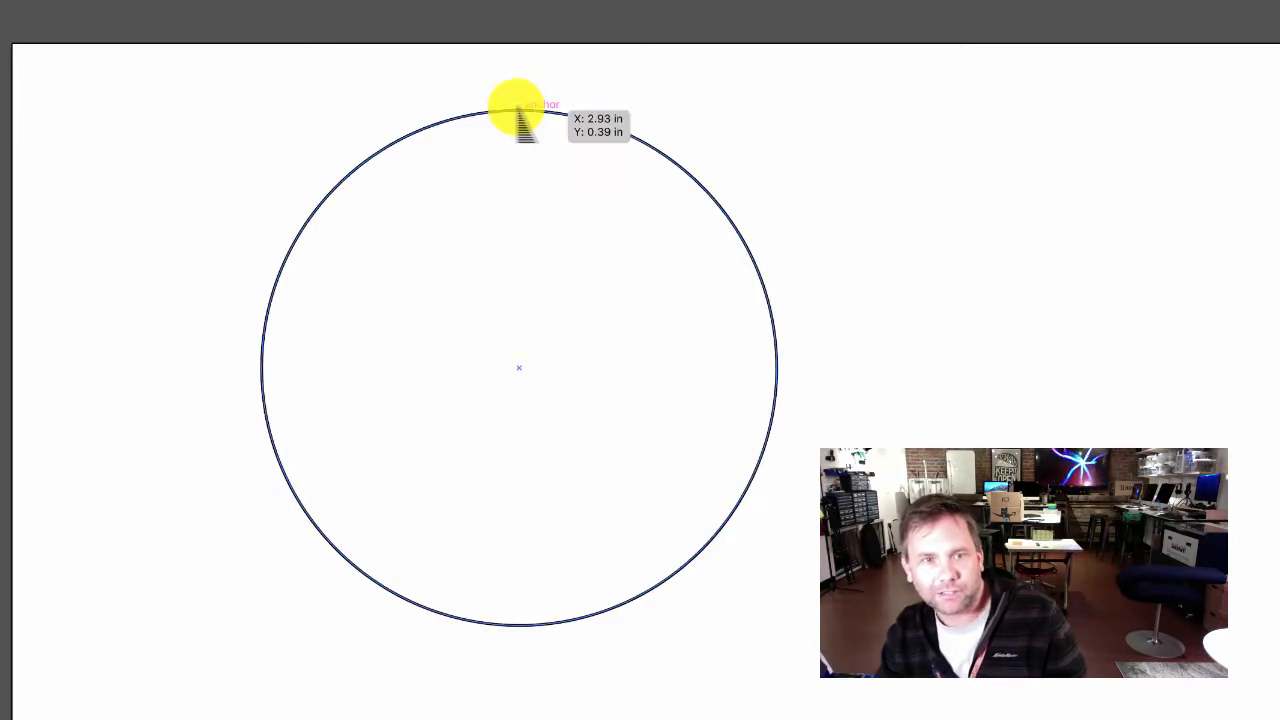
pyautogui.moveTo(515, 112); pyautogui.dragTo(811, 124)
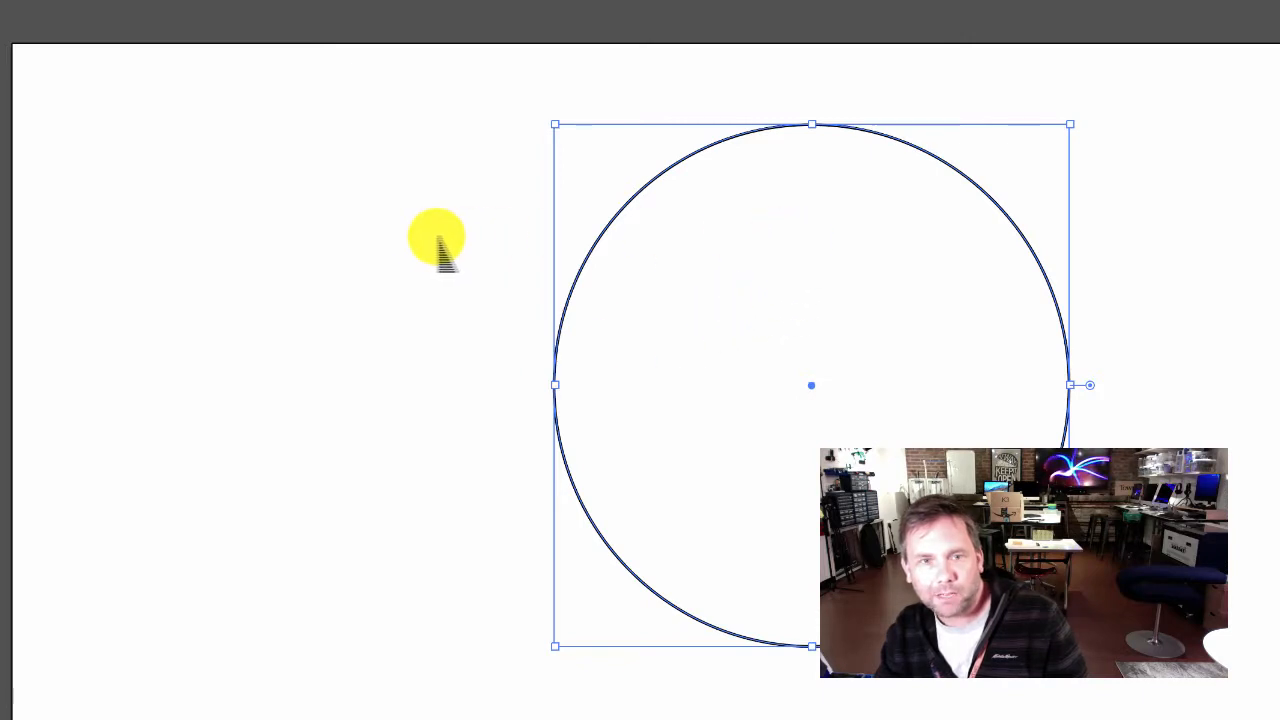
pyautogui.click(567, 258)
pyautogui.click(579, 262)
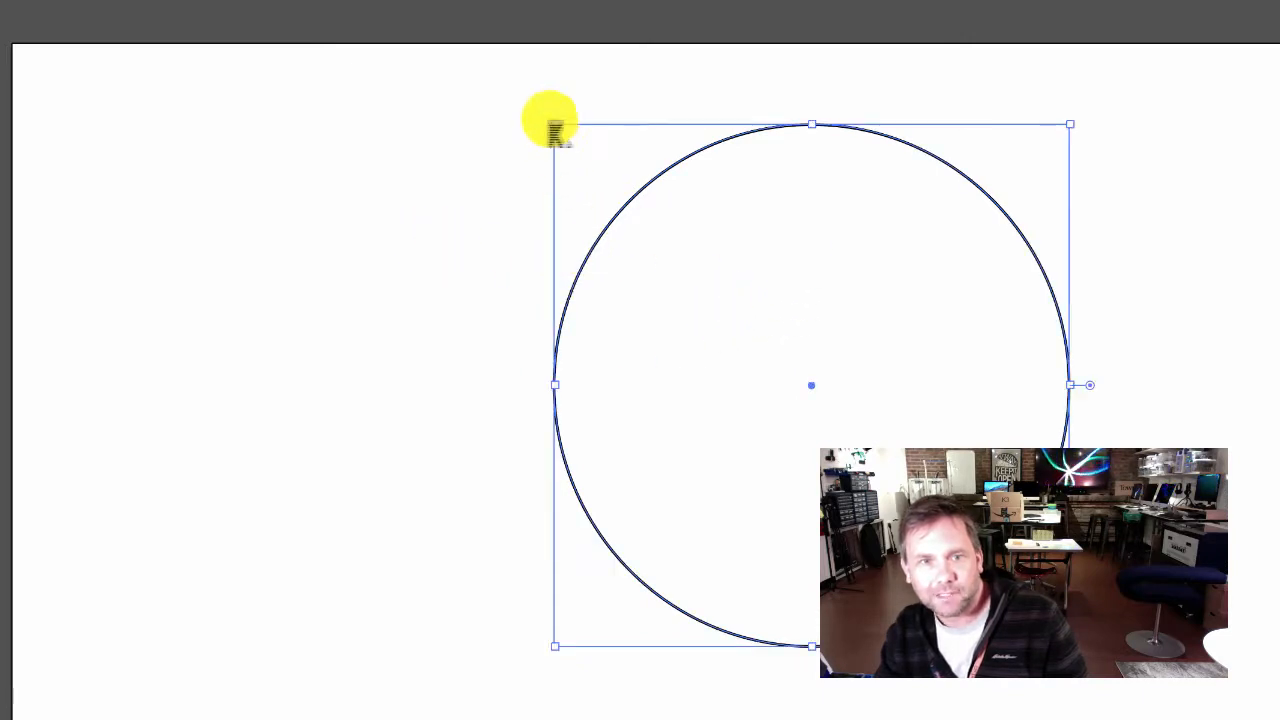
pyautogui.moveTo(558, 132); pyautogui.dragTo(445, 135)
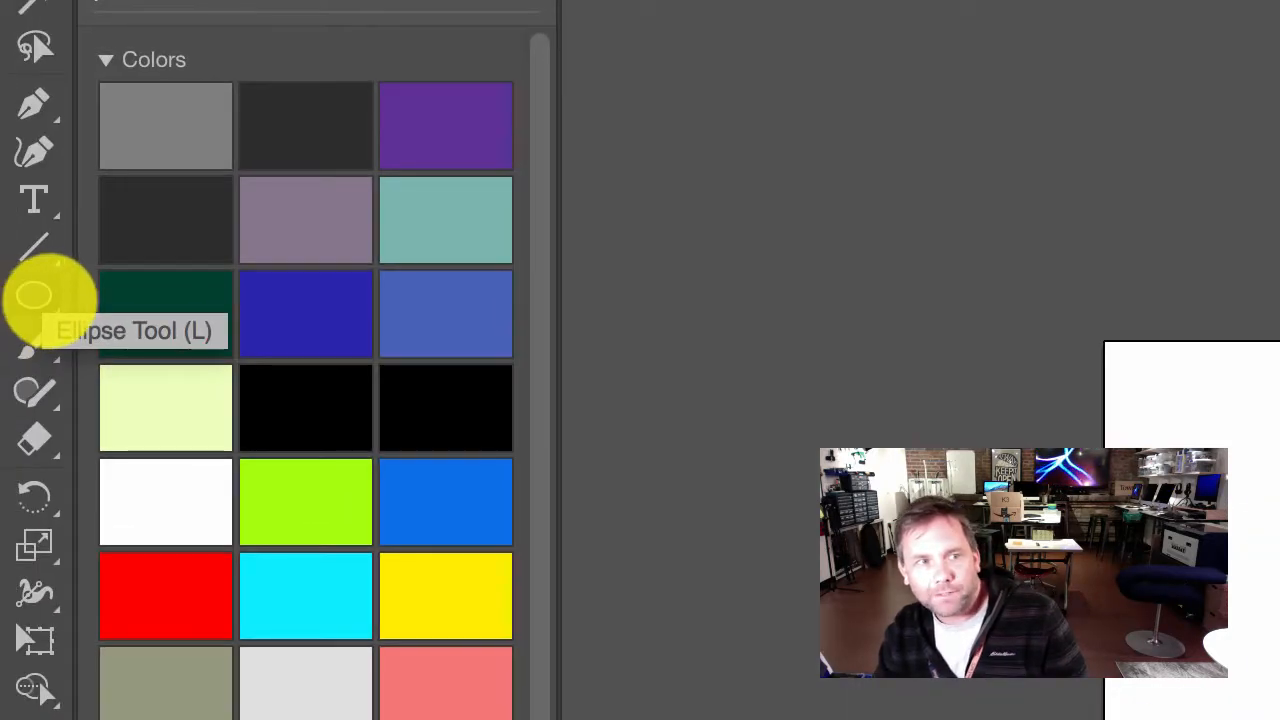
# Step: Draw a diagonal line with the Line Segment tool, descending from near the artboard's upper-left corner toward the ellipse's left side
pyautogui.click(40, 248)
pyautogui.click(40, 248)
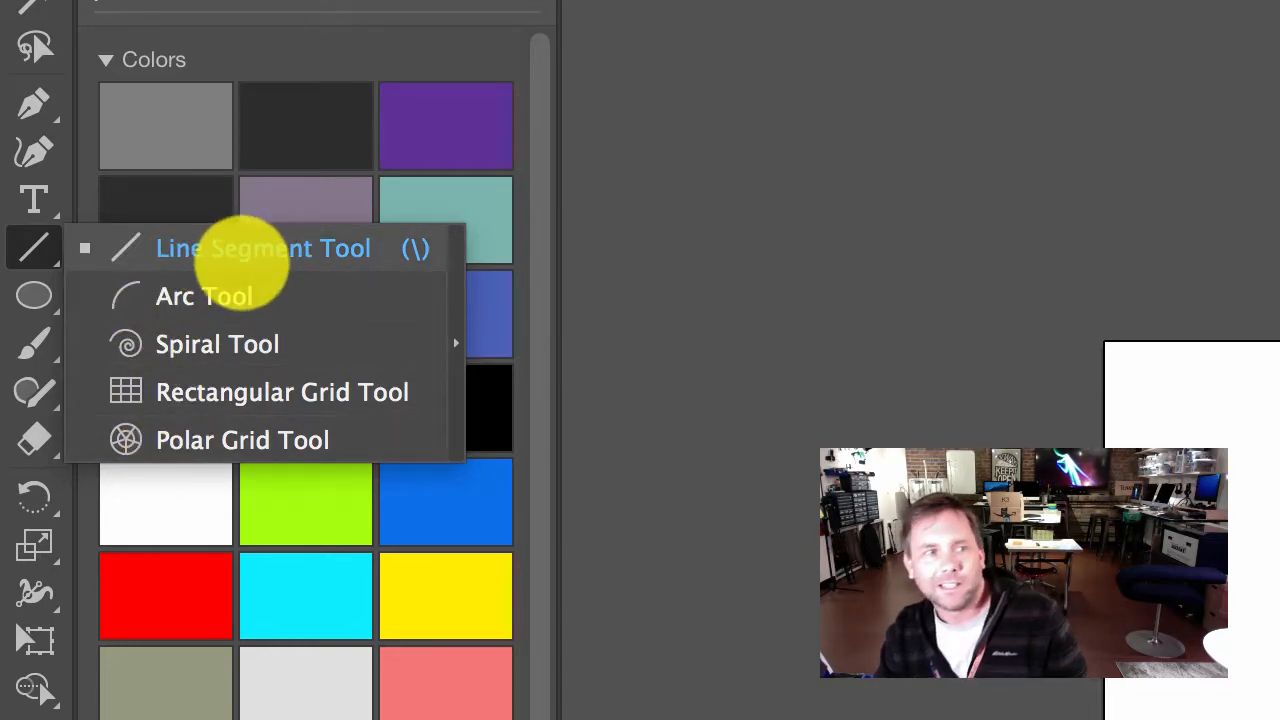
pyautogui.click(247, 250)
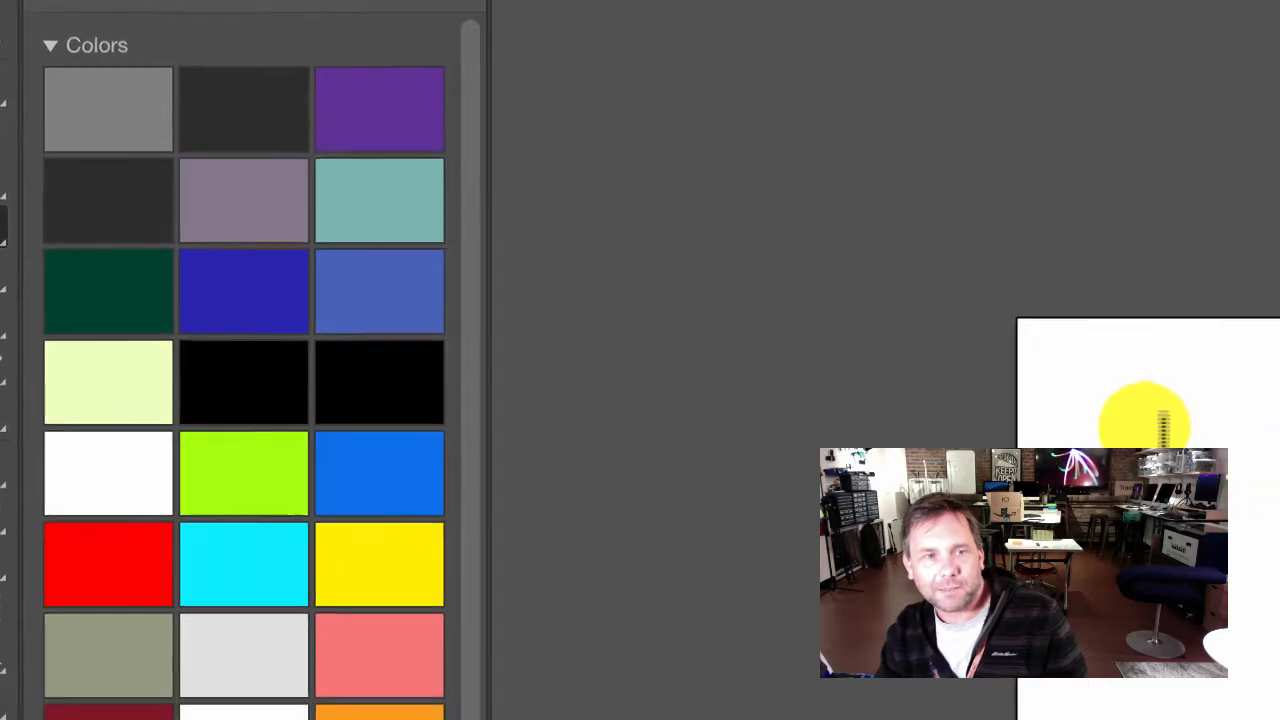
pyautogui.moveTo(91, 112); pyautogui.dragTo(326, 414)
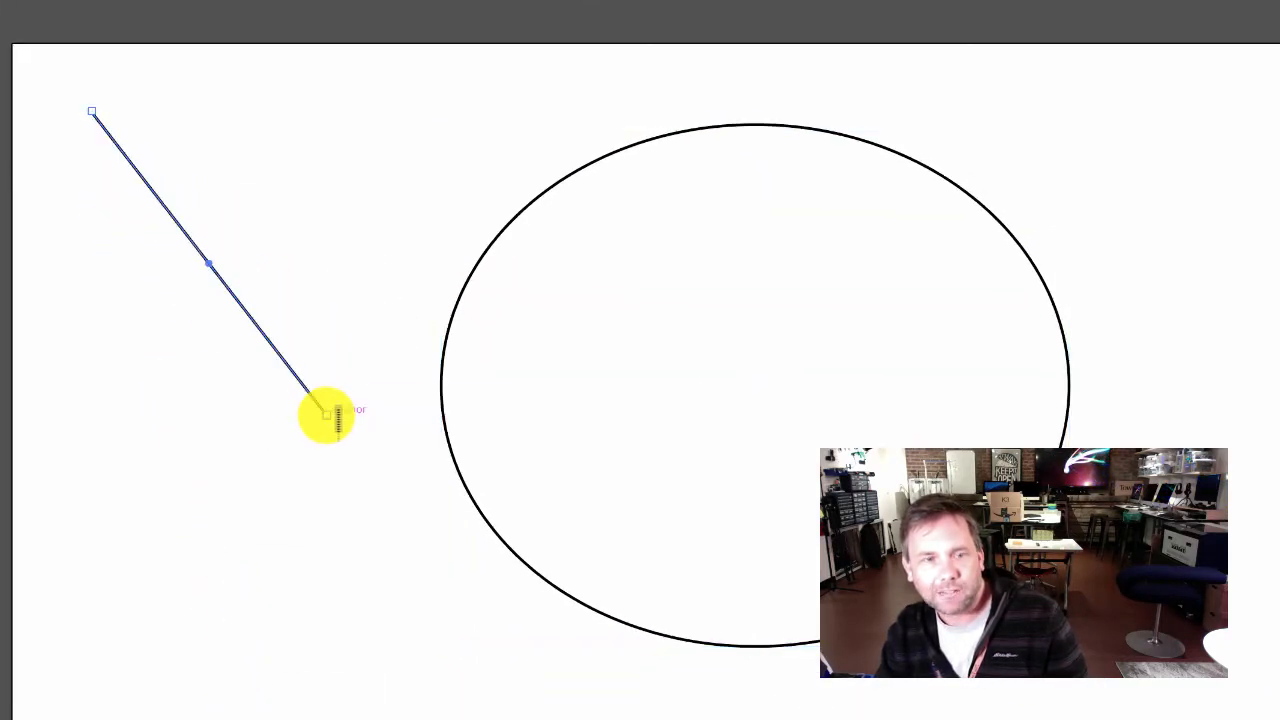